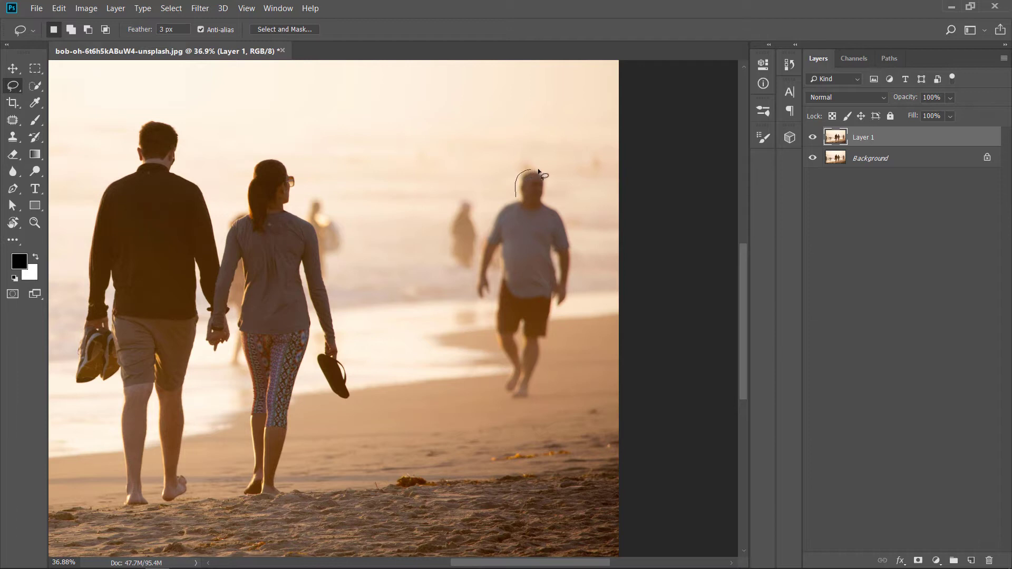
Draw a loose Lasso selection around the man in the light T-shirt walking toward the camera, with a 3 px feather
mouse_move(538, 170)
left_mouse_down()
mouse_move(580, 256)
mouse_move(574, 306)
mouse_move(560, 313)
left_mouse_up()
mouse_move(486, 304)
left_mouse_down()
mouse_move(474, 292)
mouse_move(478, 237)
mouse_move(516, 195)
left_mouse_up()
left_click_drag(586, 256, 469, 272)
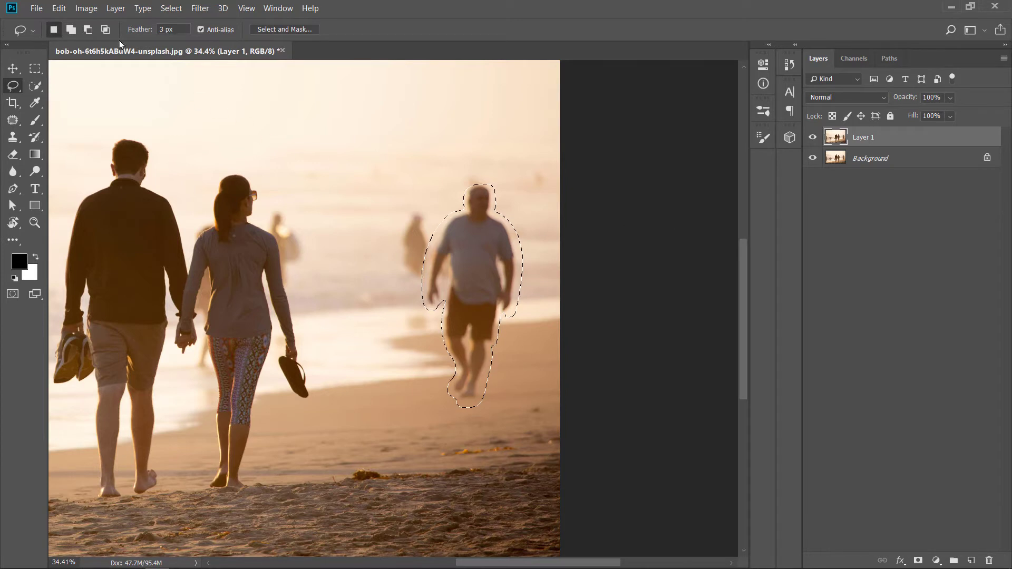
Fill the selected man with Content-Aware contents, Color Adaptation on, Normal mode and 100% opacity, and clear the selection
left_click(59, 8)
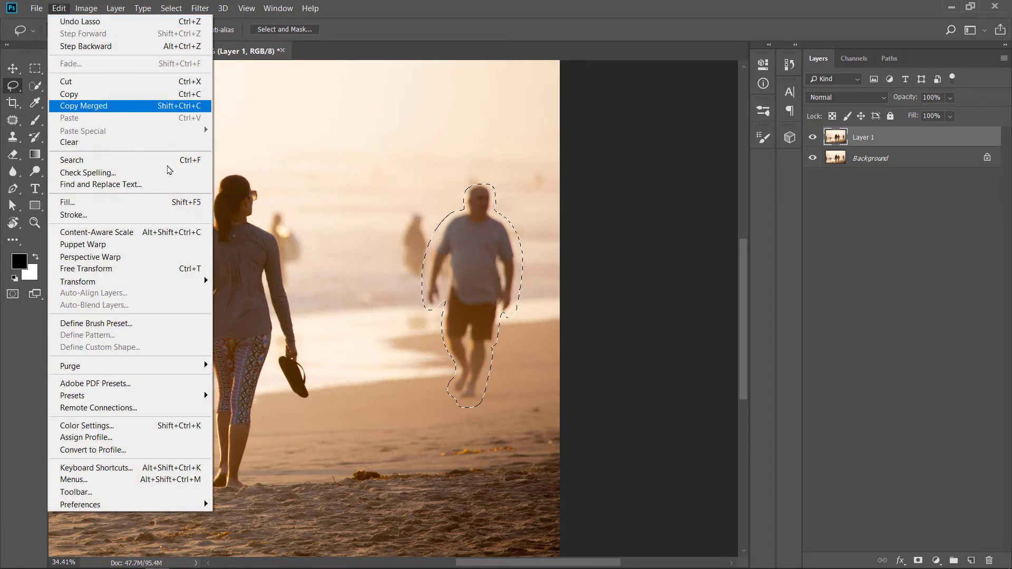
left_click(162, 202)
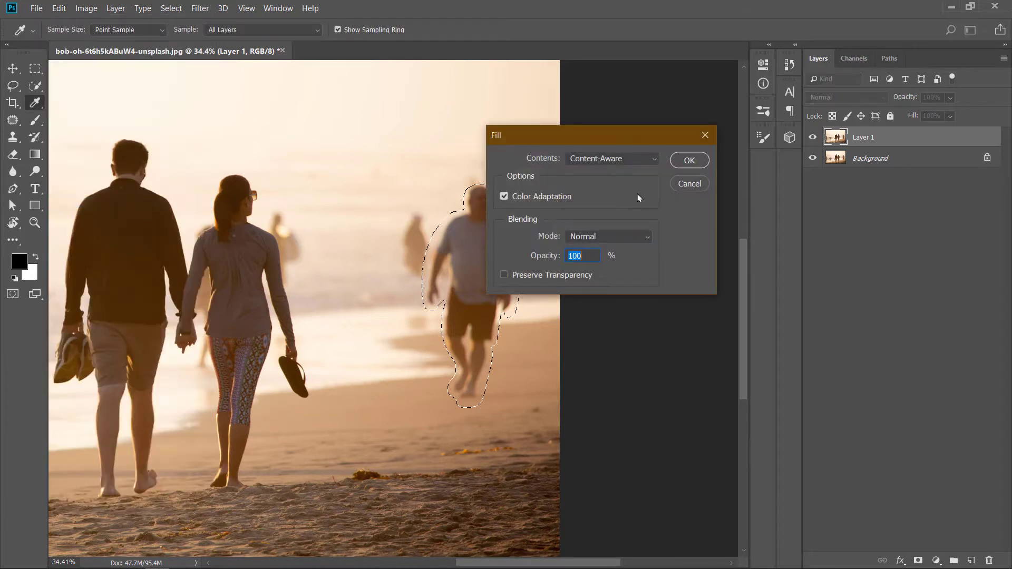
left_click(632, 158)
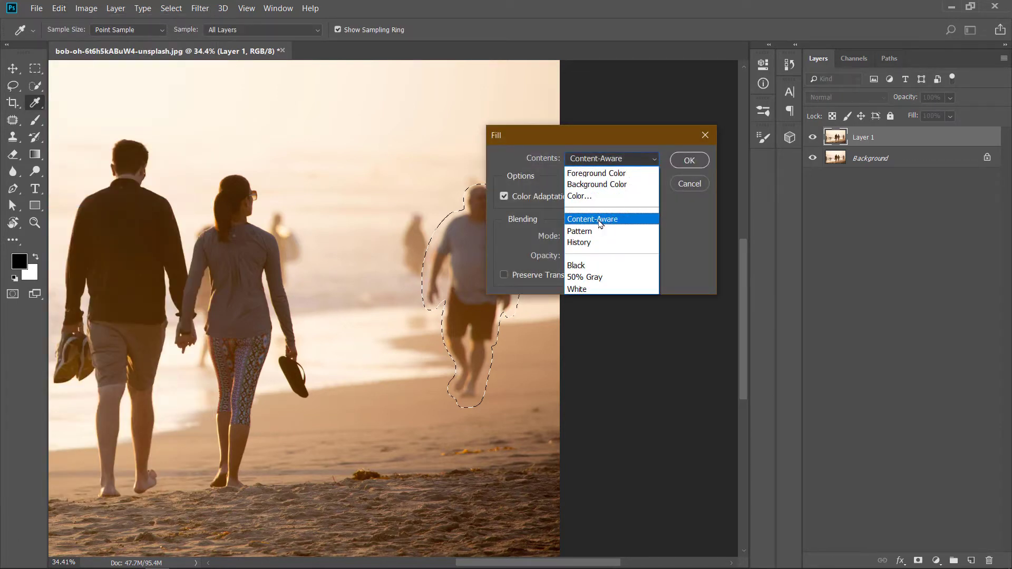
left_click(610, 218)
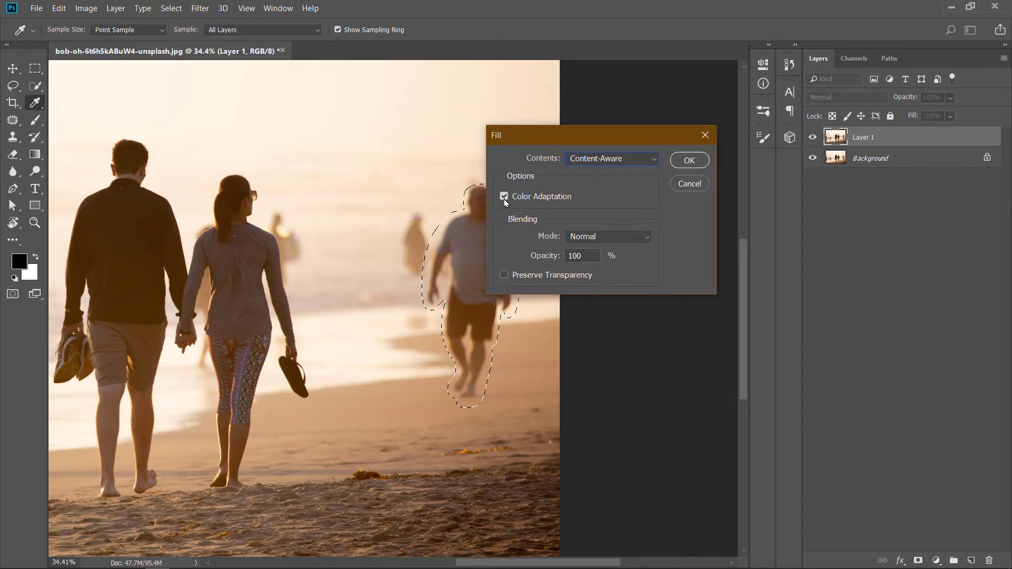
left_click(696, 162)
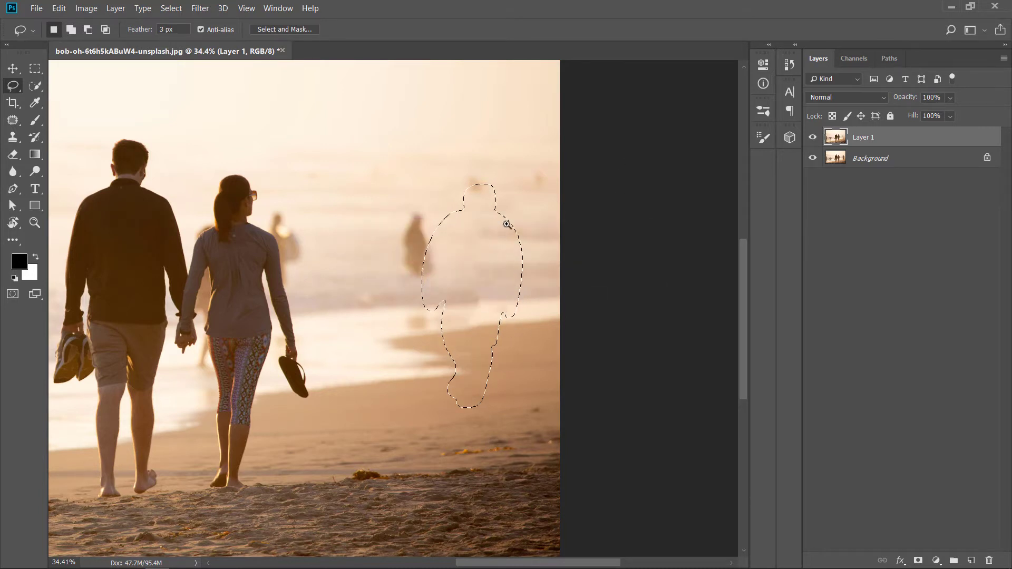
mouse_move(498, 226)
left_mouse_down()
mouse_move(529, 220)
mouse_move(515, 229)
mouse_move(511, 303)
left_mouse_up()
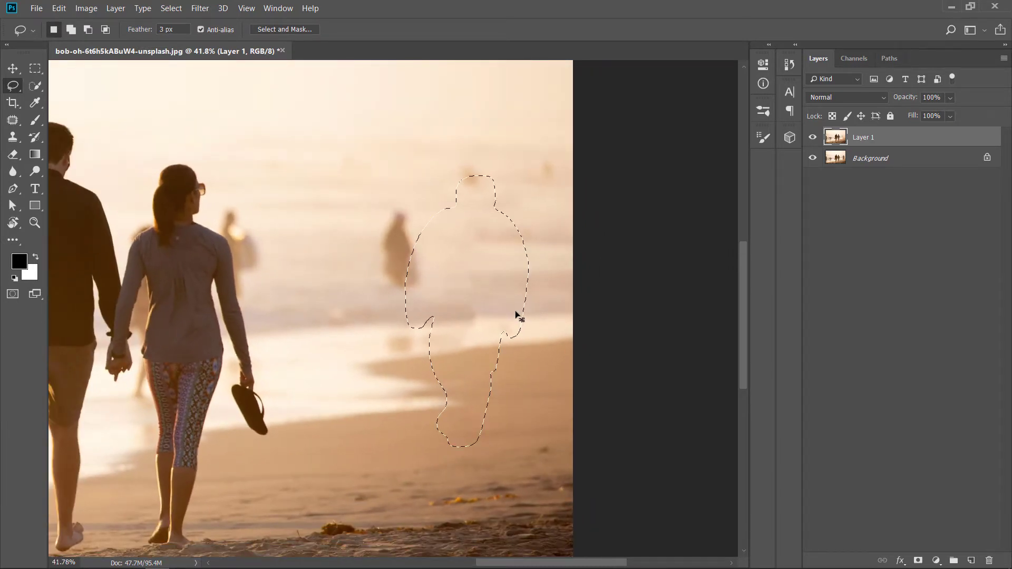
key("ctrl+d")
scroll(486, 274, "down", 3)
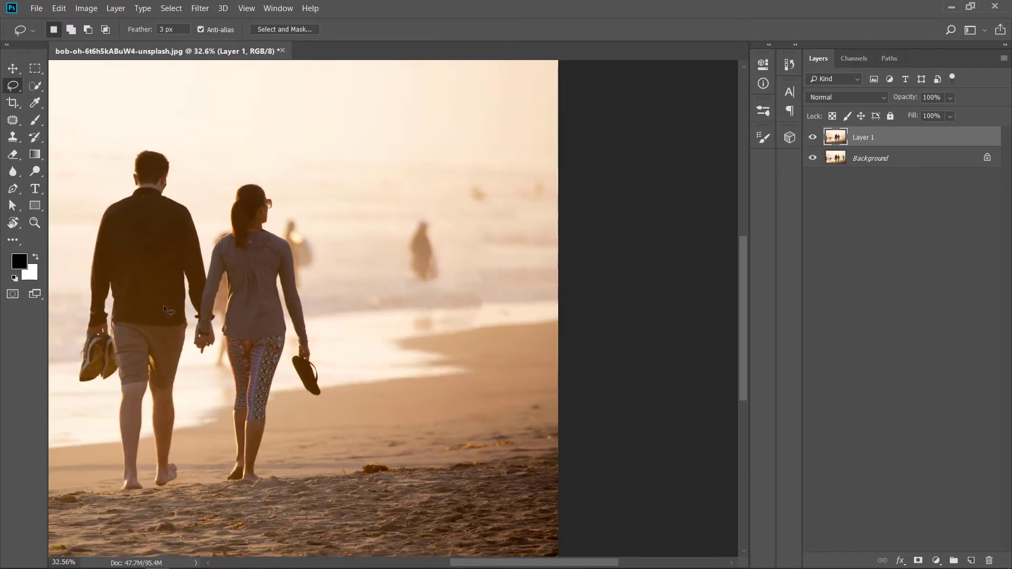
Lasso the small blurred figure standing in the water to the right of the couple and remove it with a Content-Aware fill
left_click(13, 138)
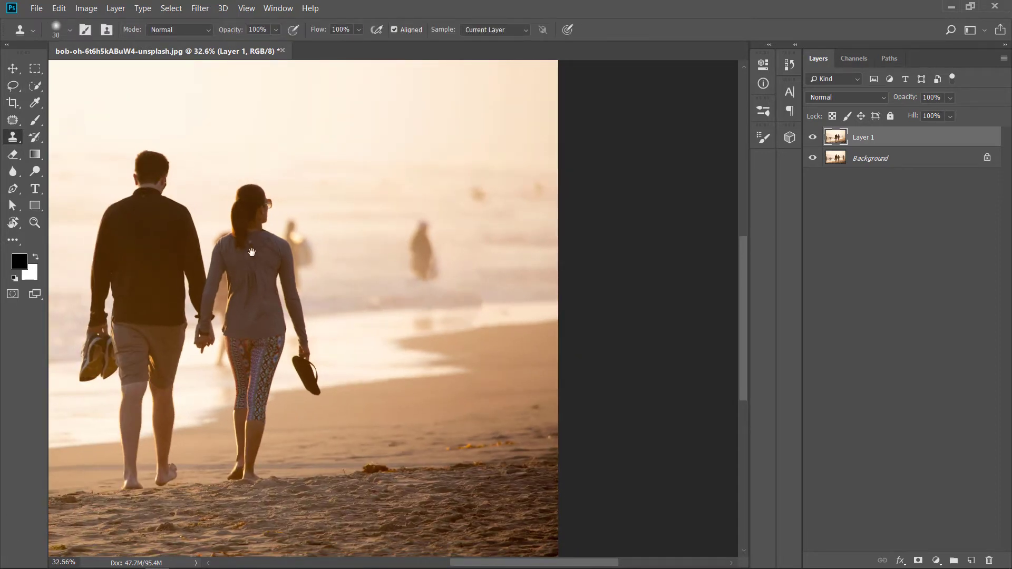
left_click(13, 85)
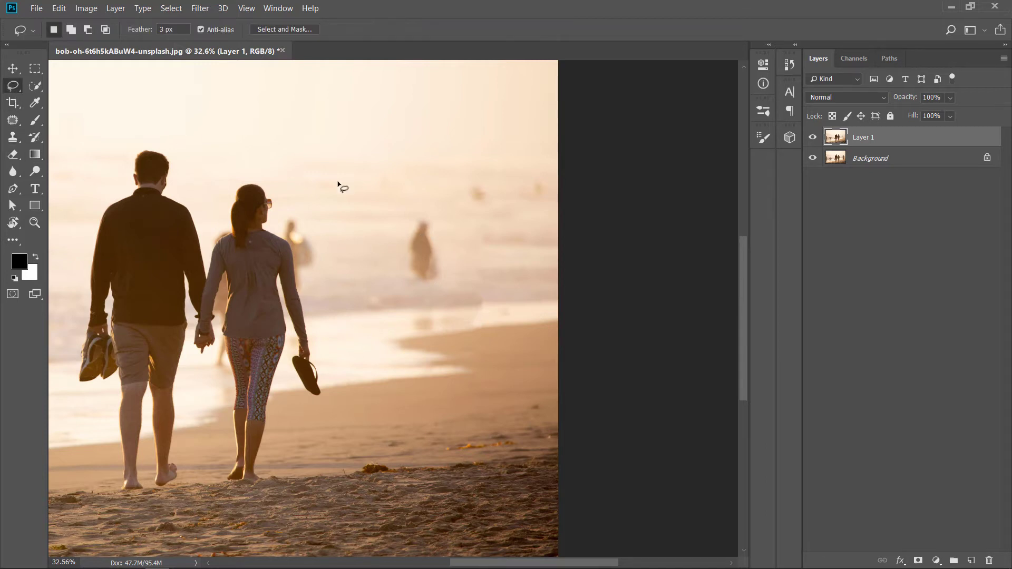
scroll(413, 230, "up", 2)
mouse_move(420, 223)
left_mouse_down()
mouse_move(443, 226)
mouse_move(460, 274)
mouse_move(455, 312)
mouse_move(421, 308)
mouse_move(409, 280)
mouse_move(411, 241)
mouse_move(424, 232)
left_mouse_up()
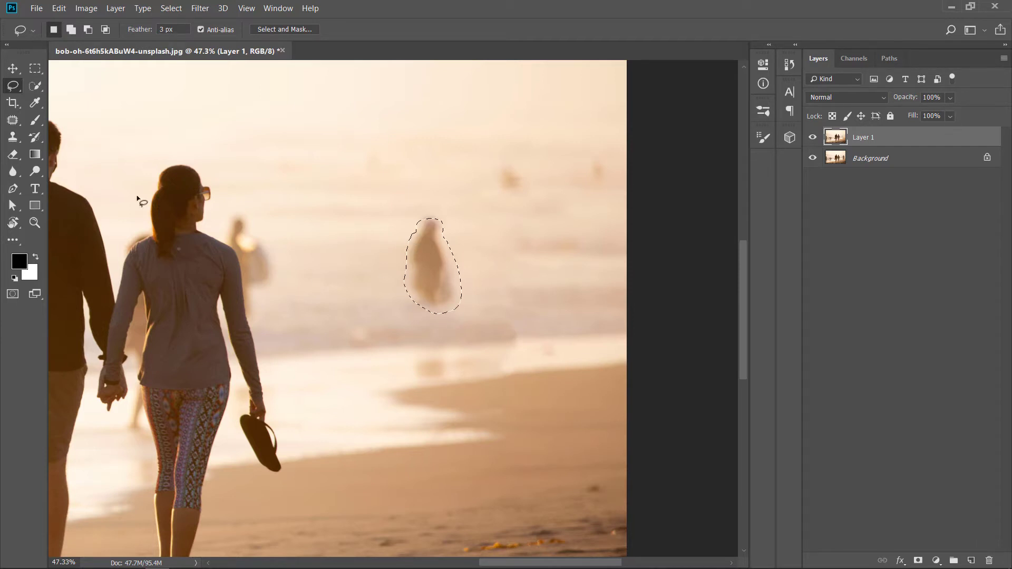
left_click(59, 9)
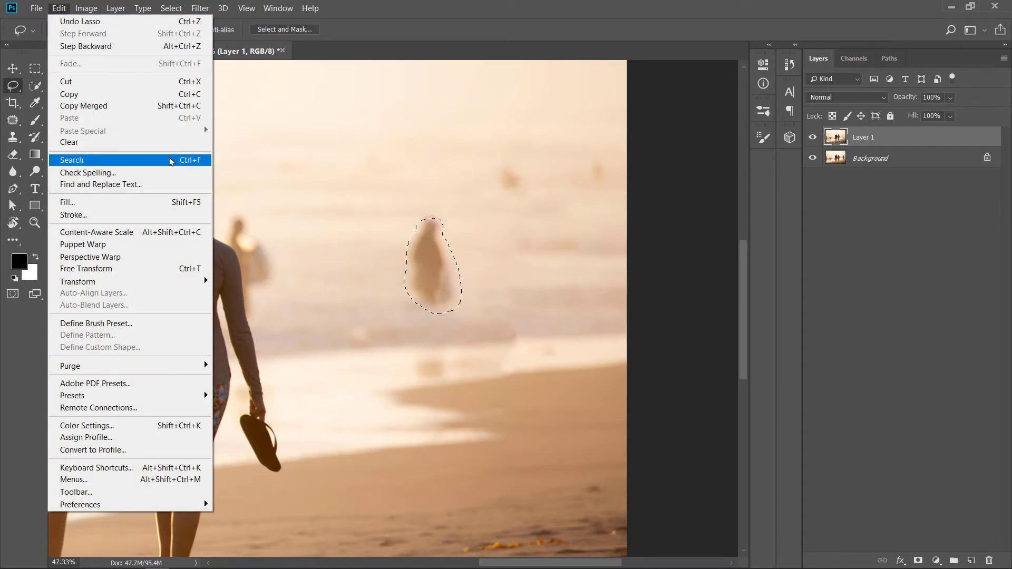
left_click(193, 204)
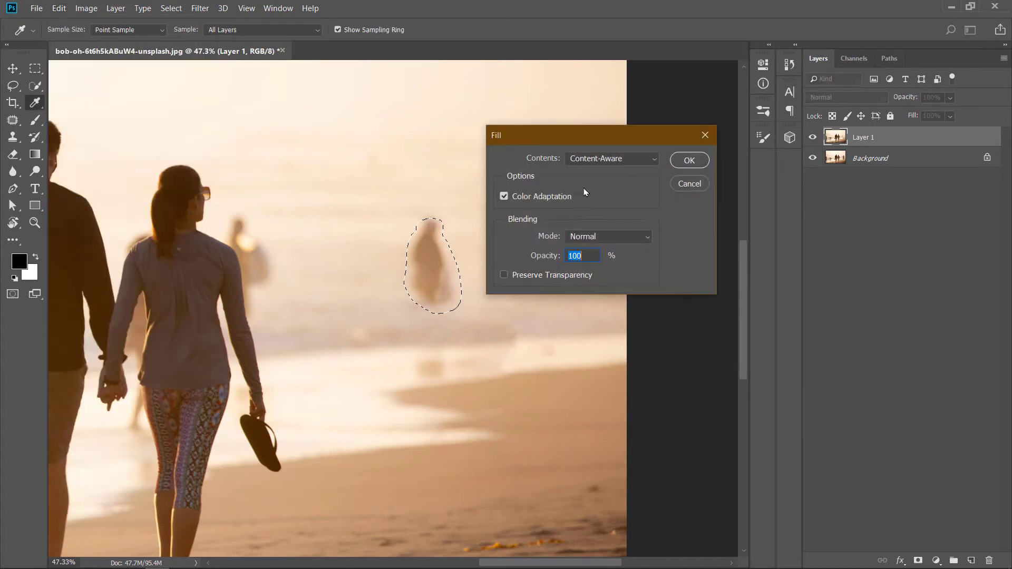
left_click(689, 161)
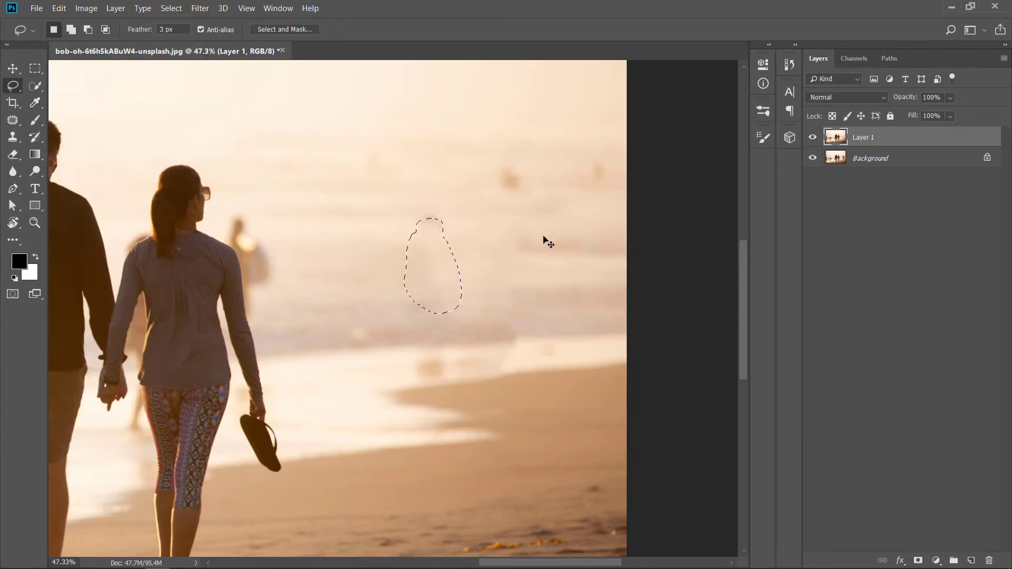
key("ctrl+d")
Draw a Lasso selection around the woman in the dark dress at the photo's left edge, including her reflection
left_click_drag(556, 234, 650, 212)
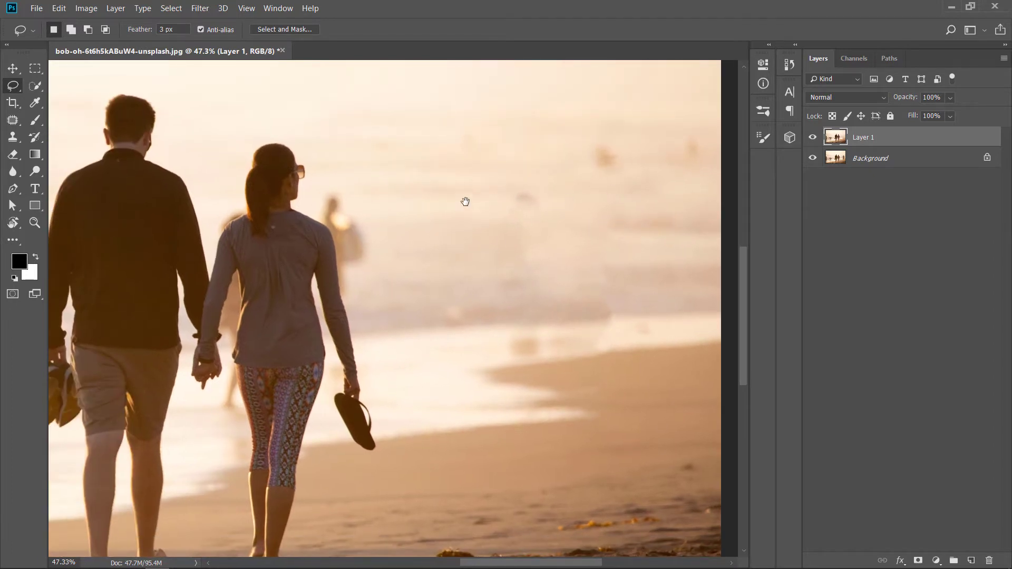
left_click_drag(547, 242, 440, 279)
left_click_drag(440, 280, 510, 282)
left_click_drag(381, 287, 533, 285)
left_click_drag(264, 275, 271, 273)
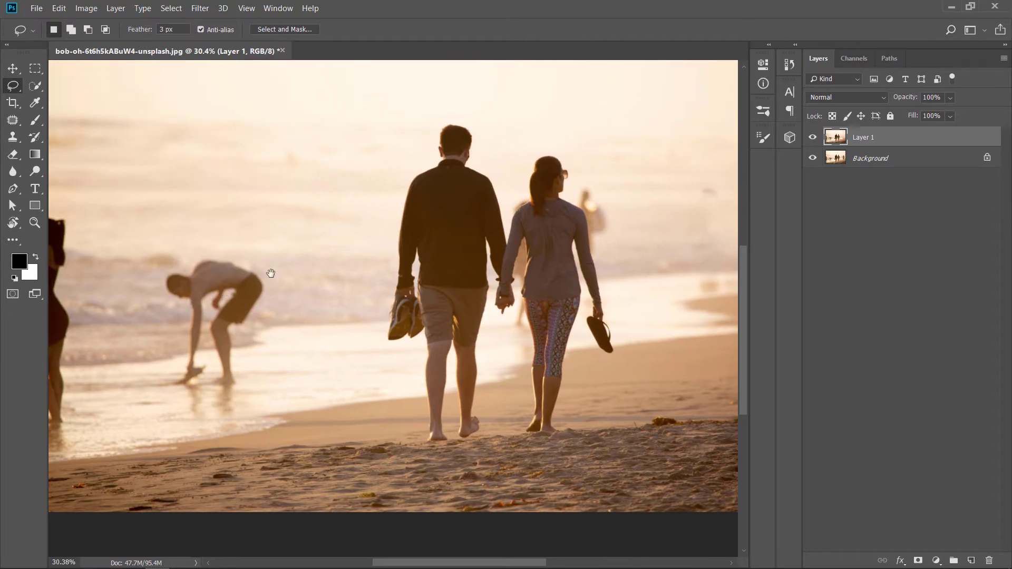
left_click_drag(208, 305, 374, 245)
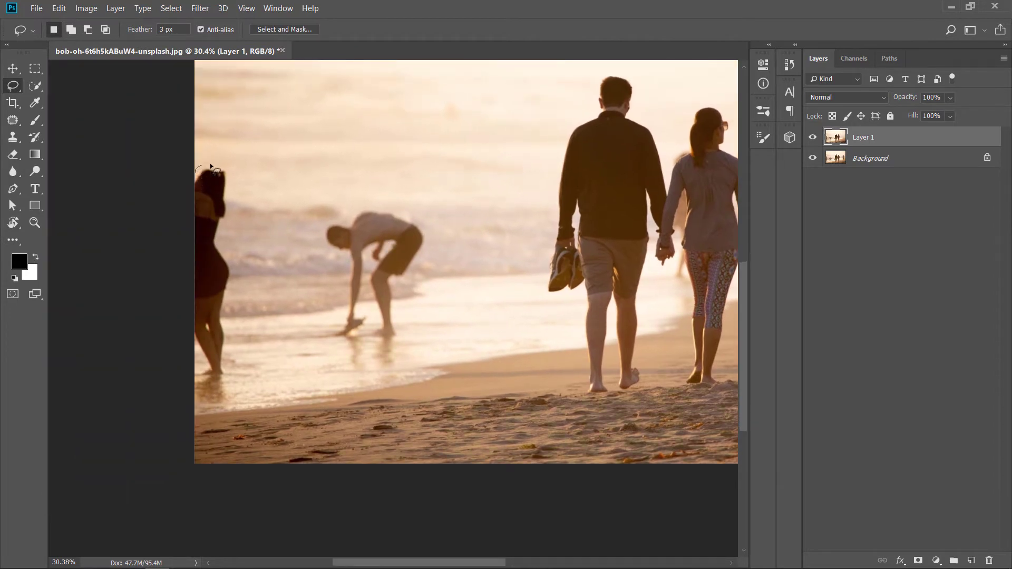
mouse_move(210, 165)
left_mouse_down()
mouse_move(232, 174)
mouse_move(235, 219)
mouse_move(221, 240)
mouse_move(237, 291)
mouse_move(228, 404)
left_mouse_up()
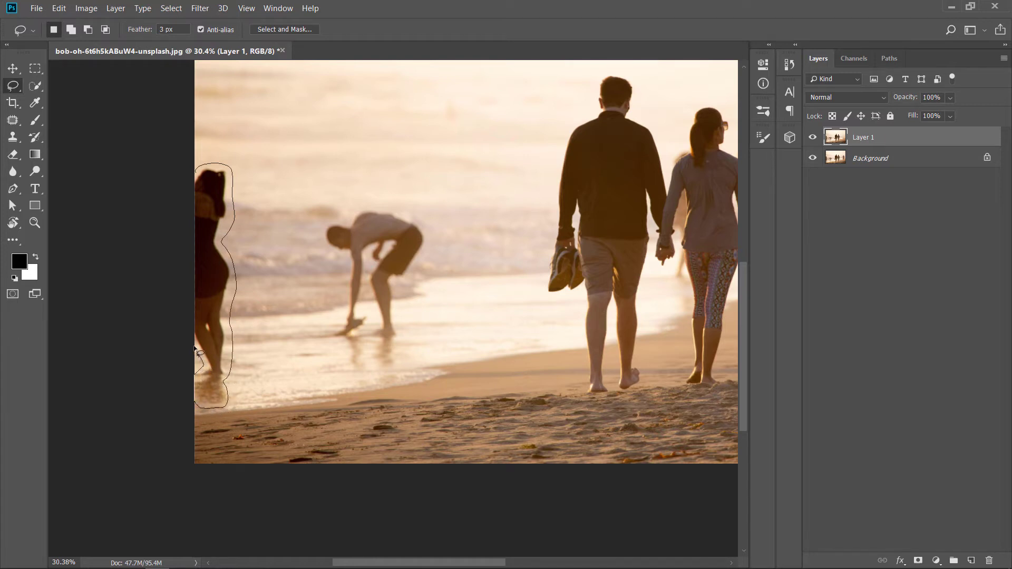
mouse_move(188, 321)
left_mouse_down()
mouse_move(172, 177)
mouse_move(190, 174)
left_mouse_up()
Fill the selected woman at the photo's left edge using Content-Aware and deselect
left_click(59, 8)
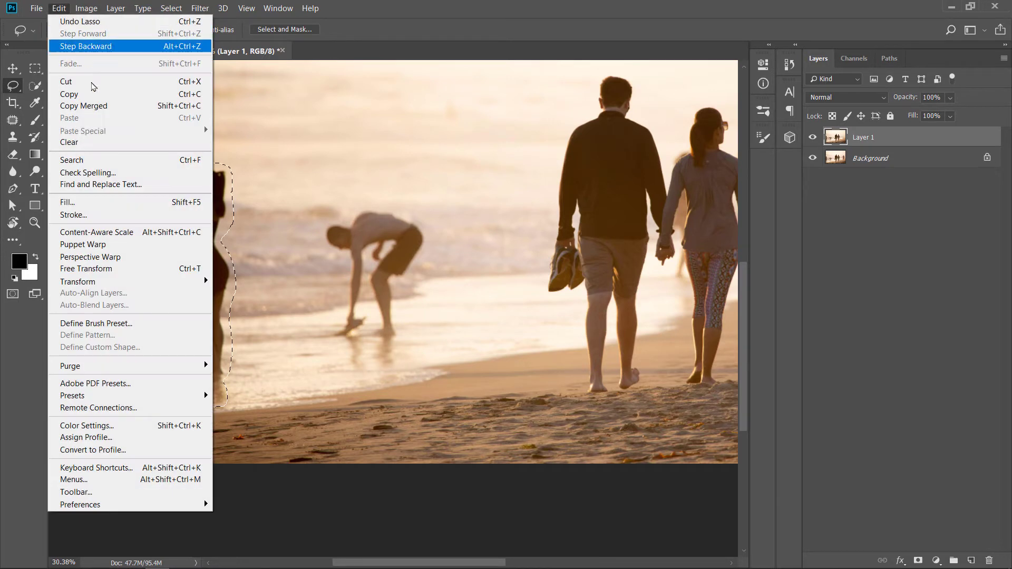
left_click(137, 203)
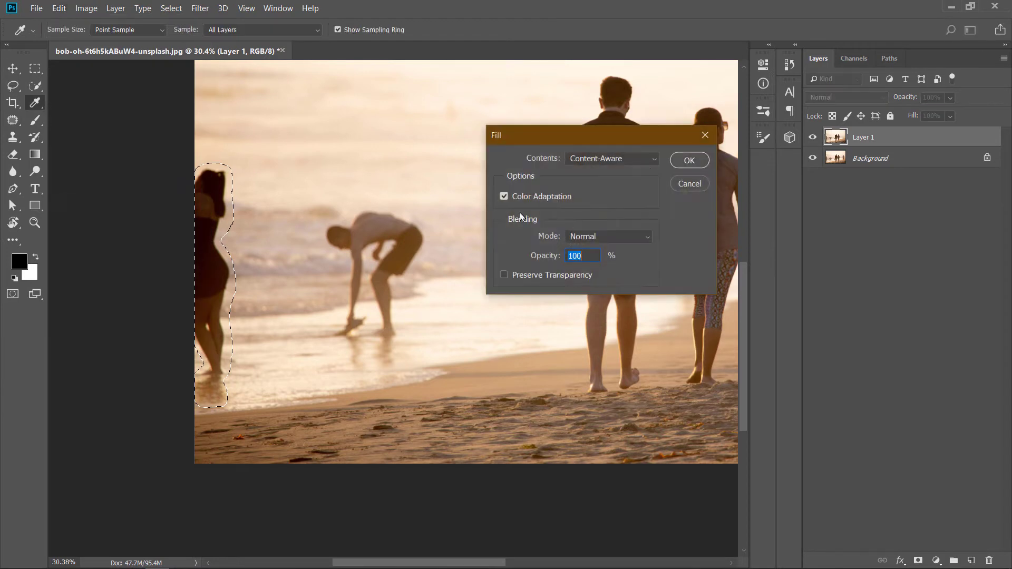
left_click(689, 161)
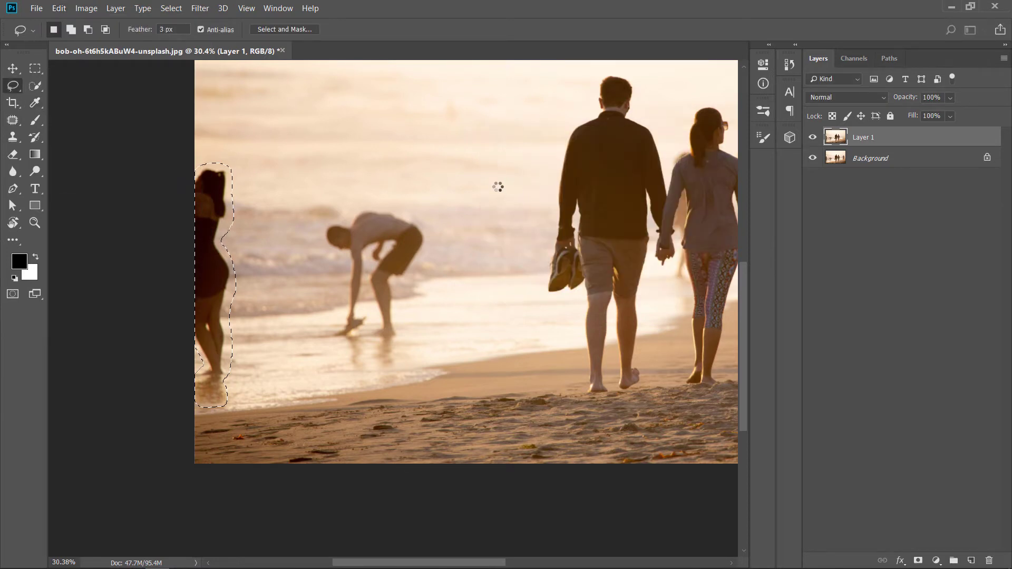
key("ctrl+d")
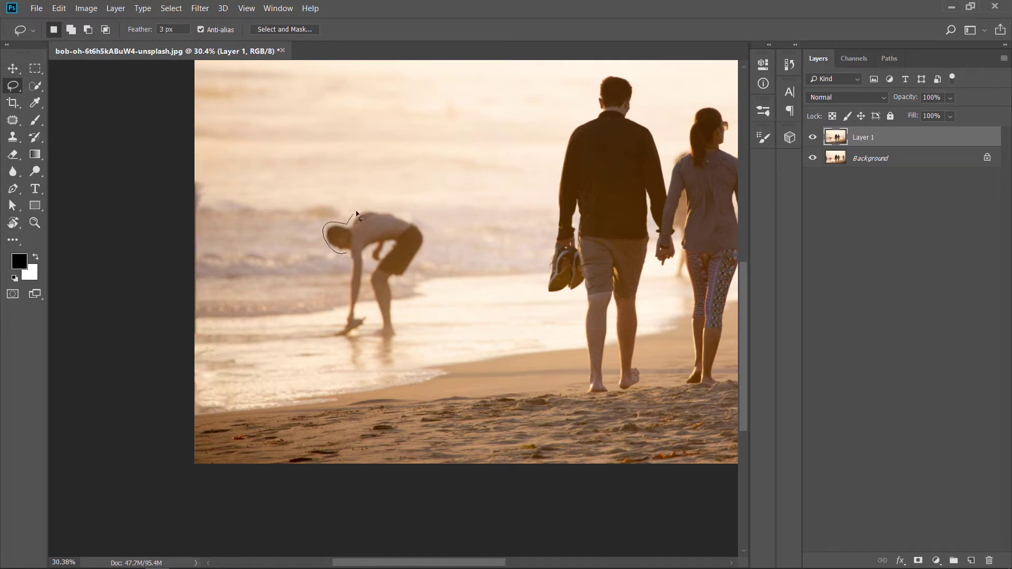
Draw a Lasso selection around the man bending over at the waterline, including the reflections below his feet
mouse_move(382, 208)
left_mouse_down()
mouse_move(417, 222)
mouse_move(429, 242)
mouse_move(419, 269)
mouse_move(395, 283)
mouse_move(398, 366)
mouse_move(371, 362)
mouse_move(367, 337)
mouse_move(367, 365)
mouse_move(350, 366)
mouse_move(342, 340)
mouse_move(325, 338)
mouse_move(340, 317)
mouse_move(344, 257)
left_mouse_up()
left_click_drag(381, 238, 352, 282)
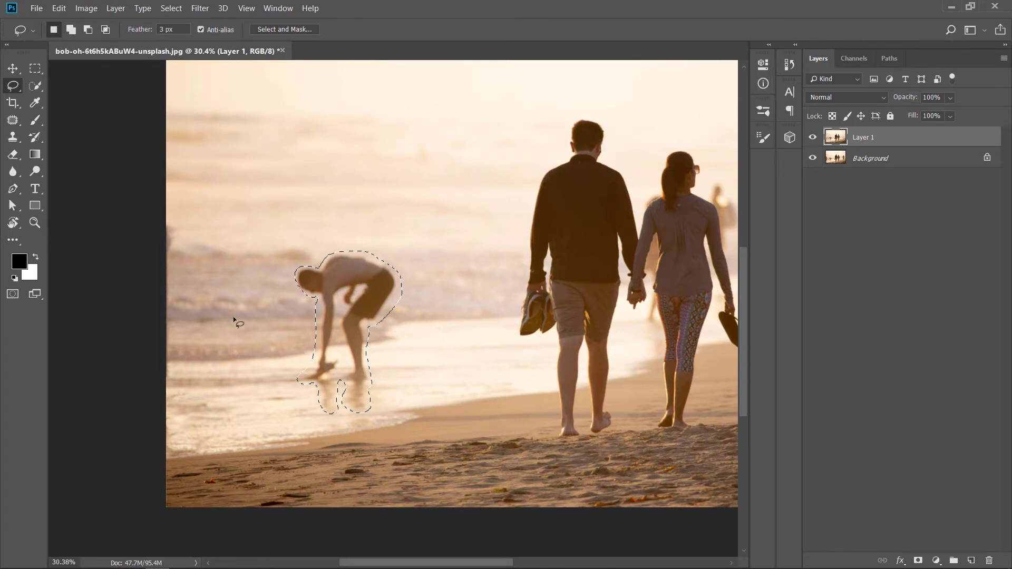
left_click_drag(389, 329, 353, 337)
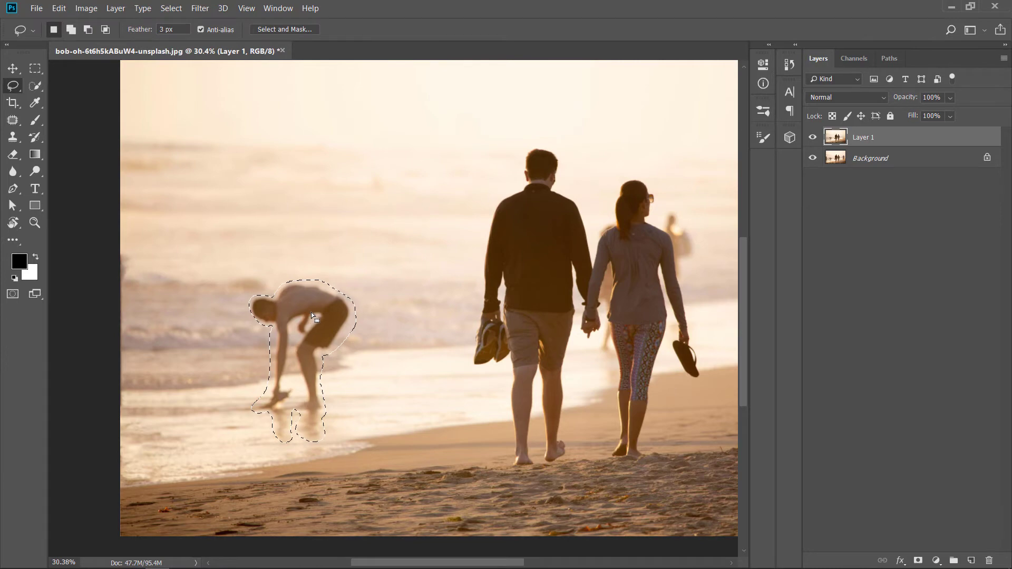
scroll(373, 312, "down", 4)
scroll(280, 348, "up", 4)
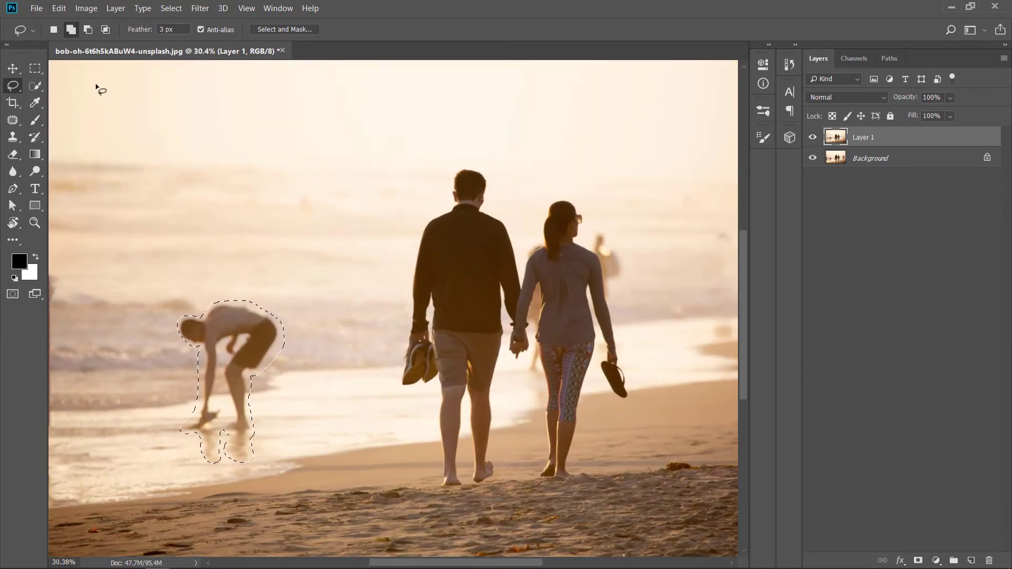
Fill the selected bending man with Content-Aware contents at 100% opacity and clear the selection
key("shift+BackSpace")
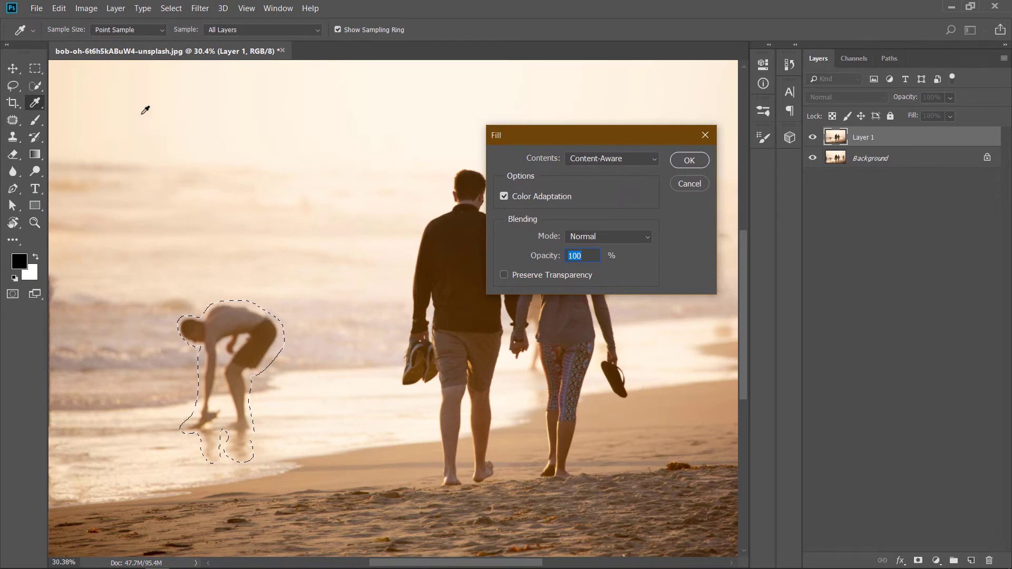
left_click_drag(565, 135, 568, 124)
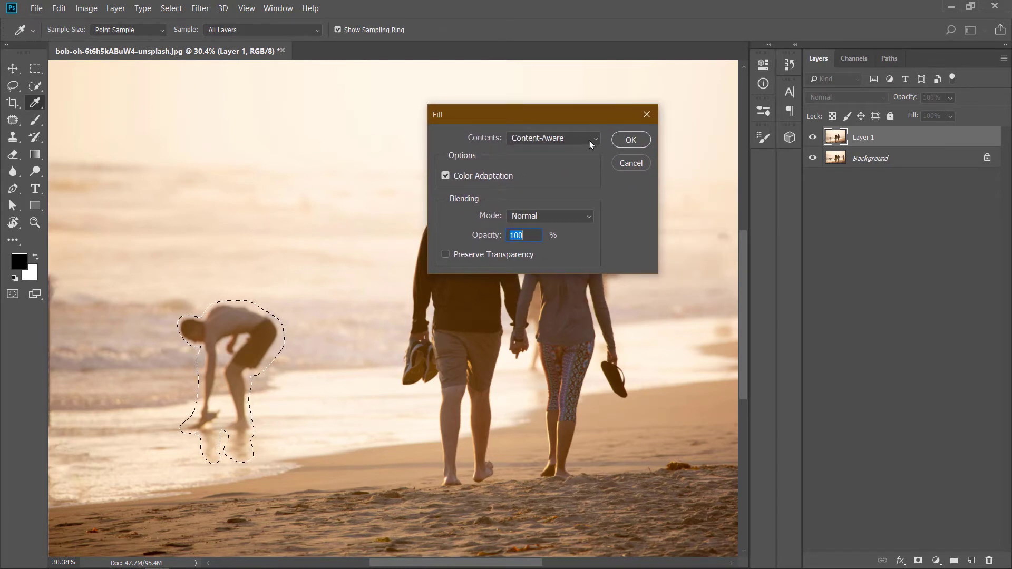
left_click(568, 141)
left_click(538, 198)
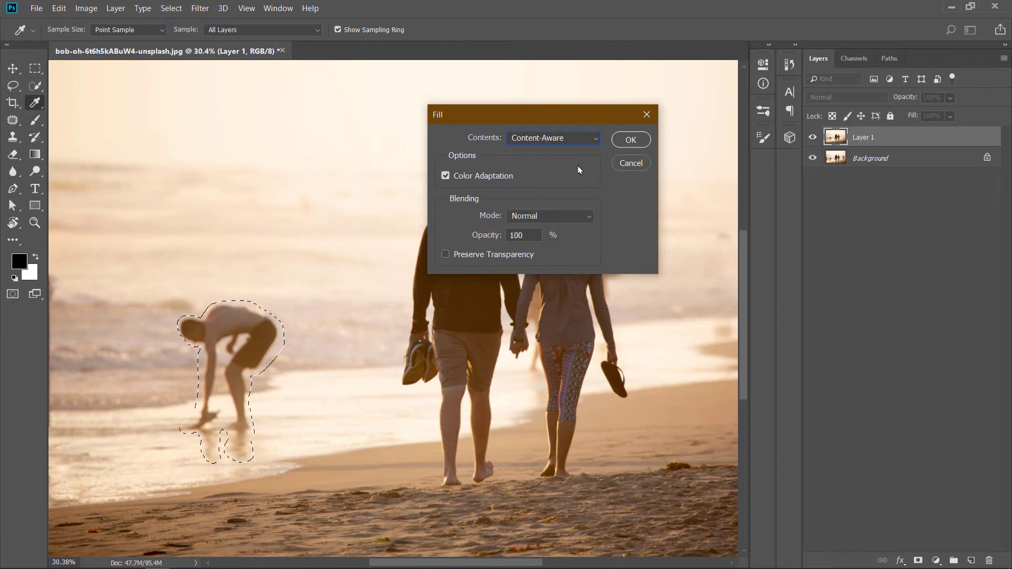
left_click(631, 139)
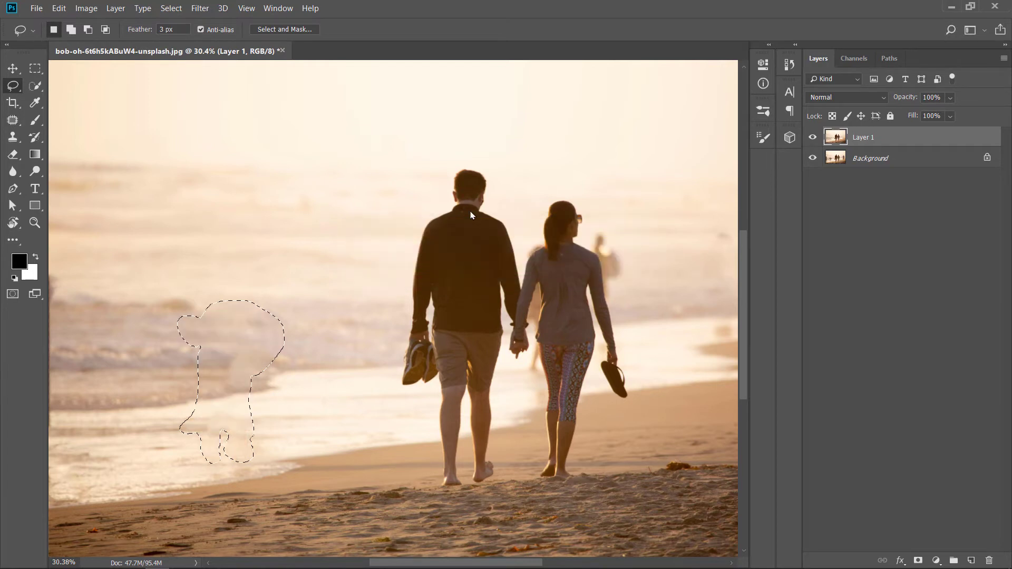
key("ctrl+d")
Lasso the blurred figure behind the walking woman's right arm, closely following her sleeve, and replace it with a Content-Aware fill
left_click_drag(523, 285, 470, 302)
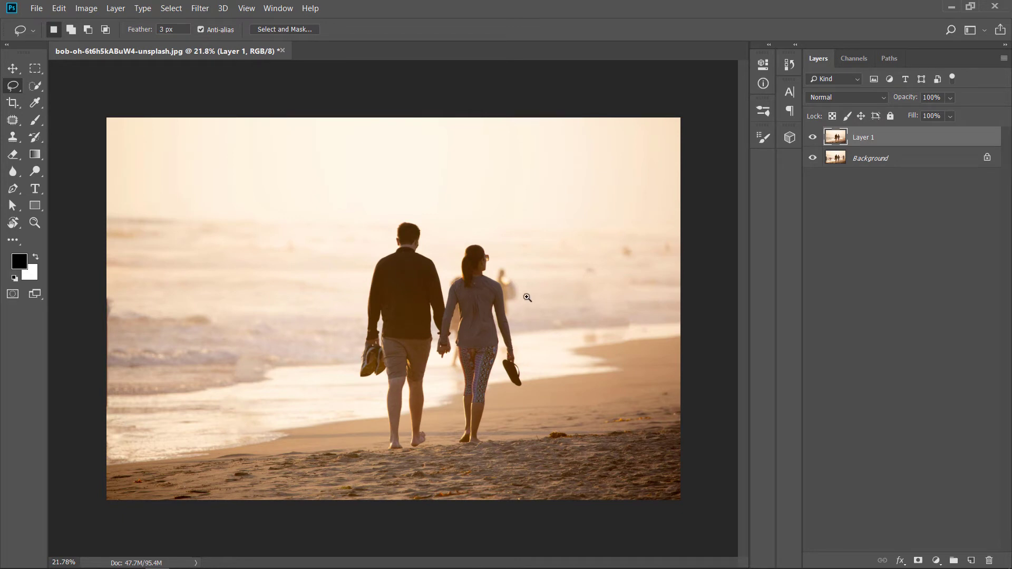
mouse_move(524, 289)
left_mouse_down()
mouse_move(594, 274)
mouse_move(537, 266)
left_mouse_up()
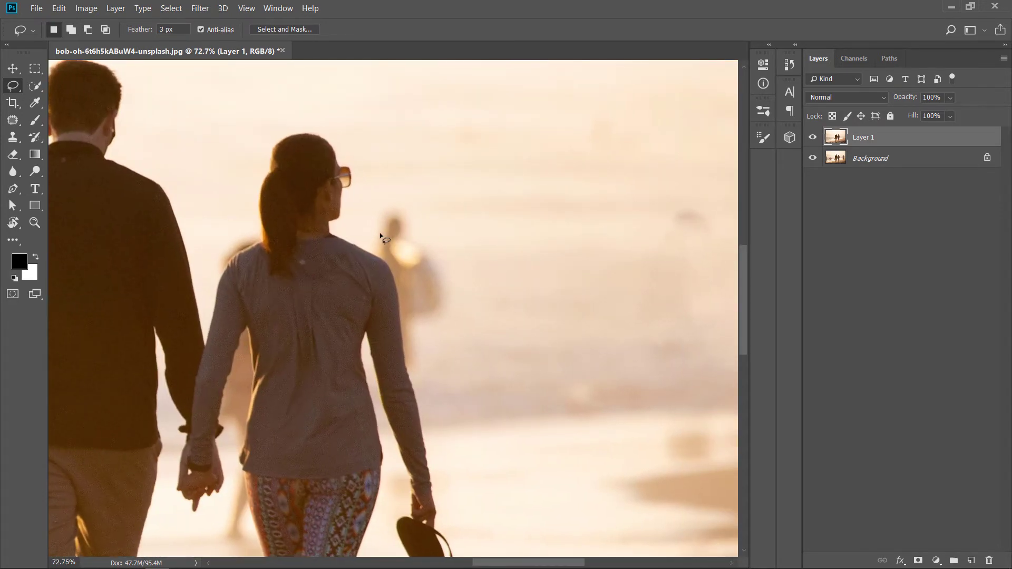
mouse_move(380, 235)
left_mouse_down()
mouse_move(381, 221)
mouse_move(398, 212)
mouse_move(437, 257)
mouse_move(455, 309)
mouse_move(423, 328)
mouse_move(416, 370)
left_mouse_up()
left_click_drag(376, 240, 378, 237)
key("shift+F5")
key("Escape")
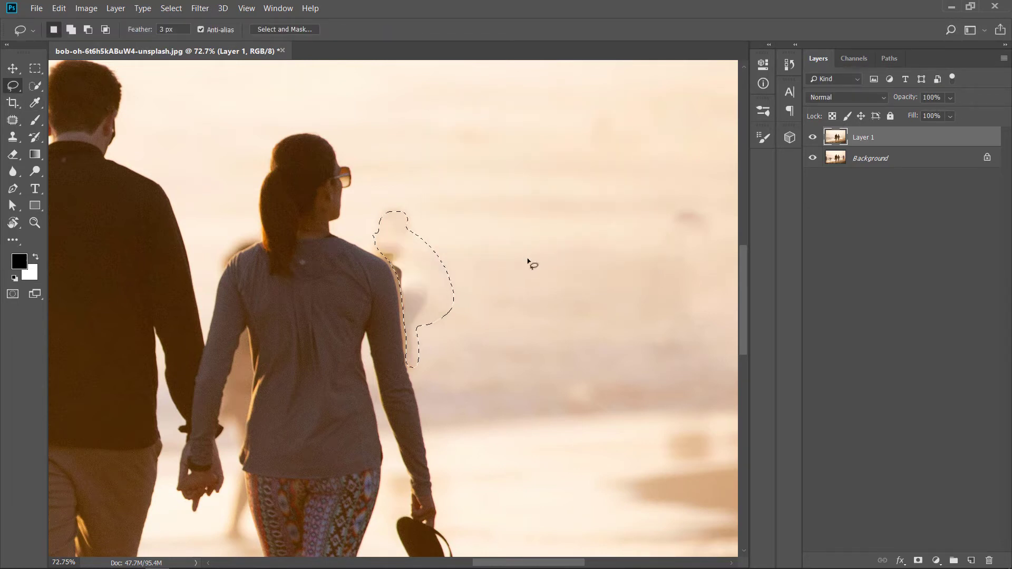
key("ctrl+d")
Lasso the blurred leg between the couple, beside the woman's patterned leggings, and replace it with a Content-Aware fill
left_click_drag(470, 259, 462, 288)
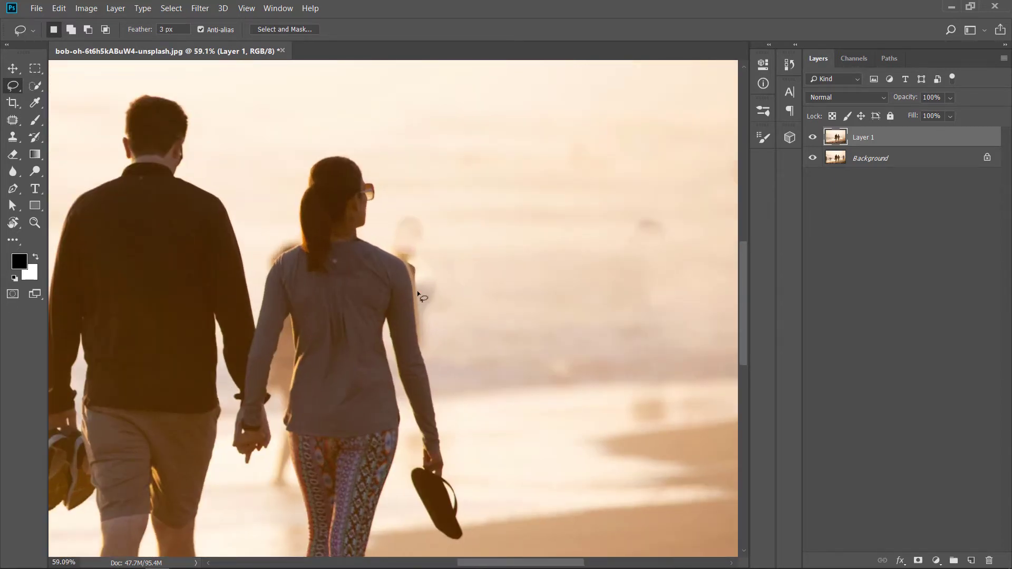
mouse_move(405, 318)
left_mouse_down()
mouse_move(447, 251)
mouse_move(501, 212)
mouse_move(377, 341)
left_mouse_up()
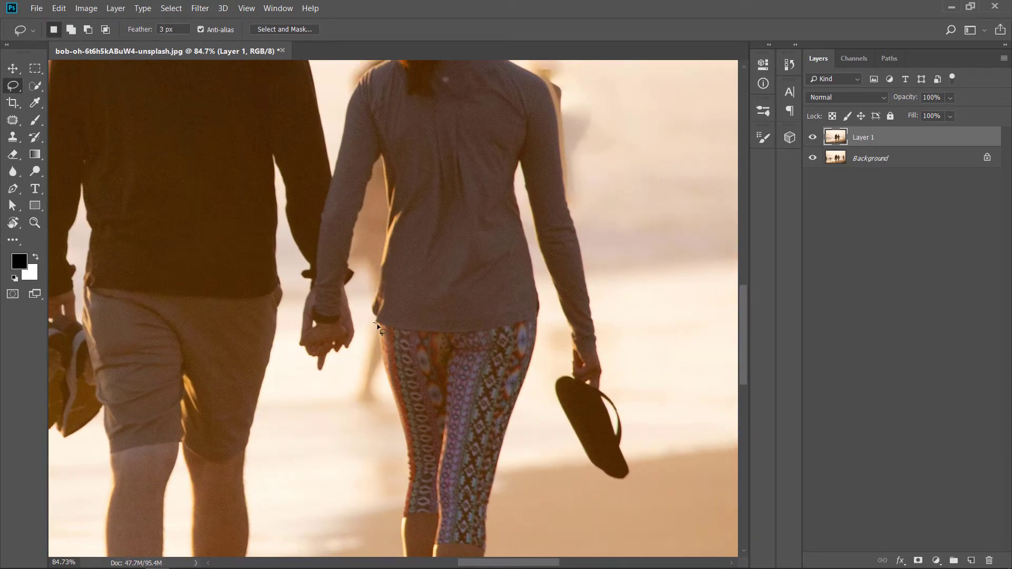
left_click_drag(382, 364, 388, 401)
mouse_move(393, 438)
left_mouse_down()
mouse_move(341, 406)
mouse_move(364, 330)
left_mouse_up()
key("shift")
key("shift+BackSpace")
key("Return")
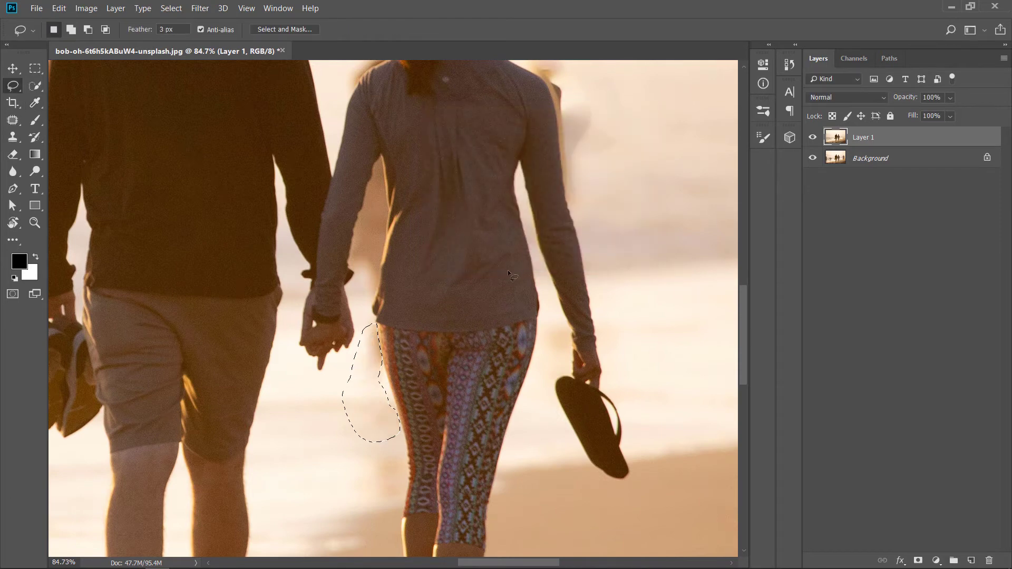
Try to replace the blurred figure in the gap between the woman's hand-holding arm and torso with a Lasso selection and Content-Aware fill
key("ctrl+d")
left_click_drag(524, 302, 516, 301)
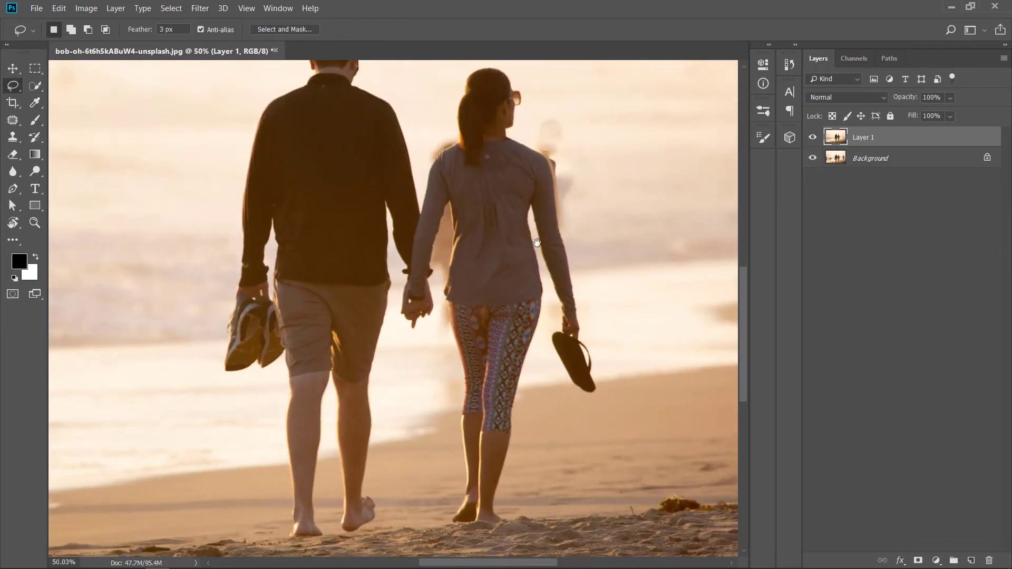
left_click_drag(478, 217, 537, 253)
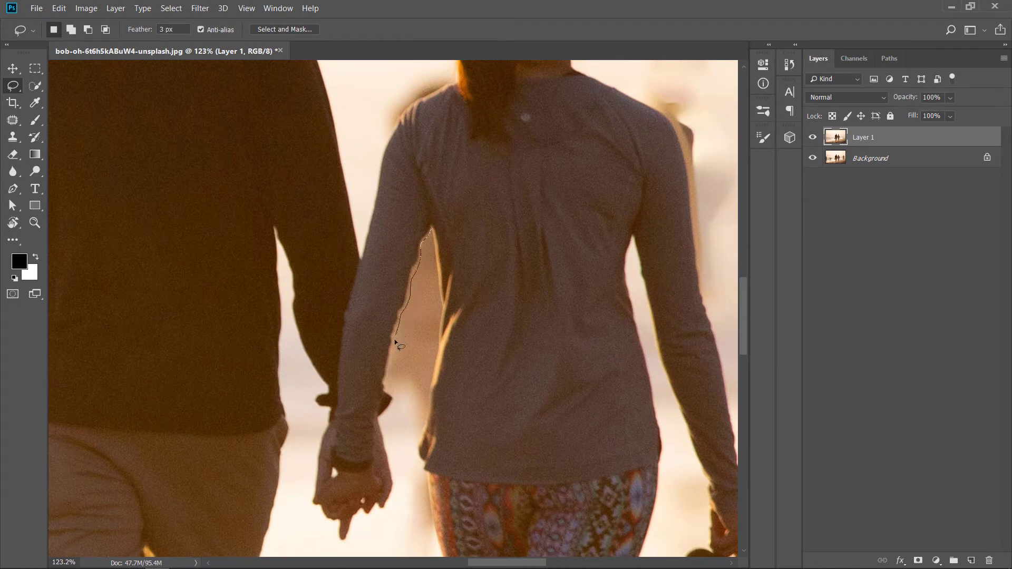
mouse_move(395, 343)
left_mouse_down()
mouse_move(385, 388)
mouse_move(424, 421)
left_mouse_up()
left_click_drag(435, 356, 439, 331)
left_click_drag(431, 237, 433, 239)
key("shift+F5")
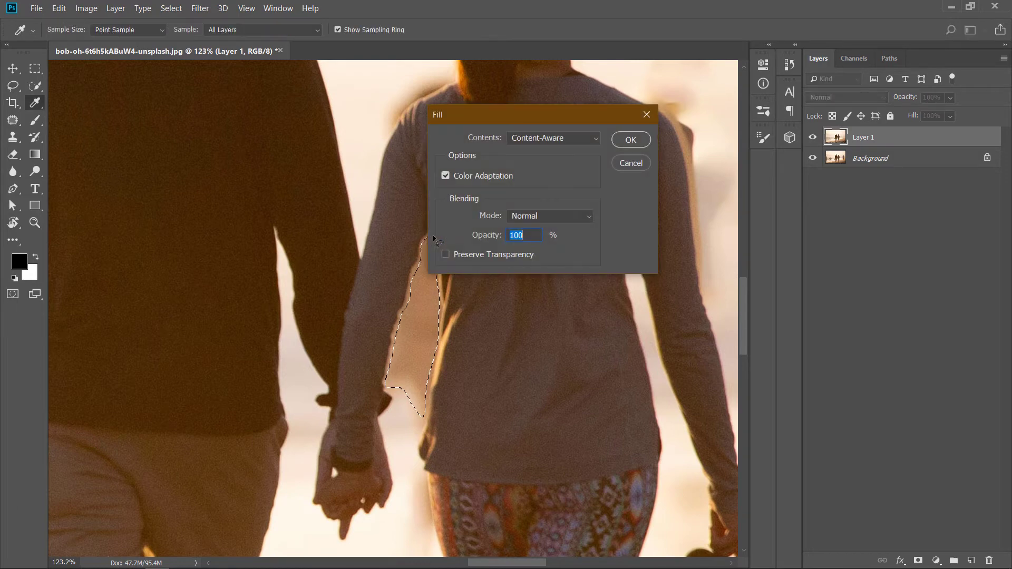
key("Return")
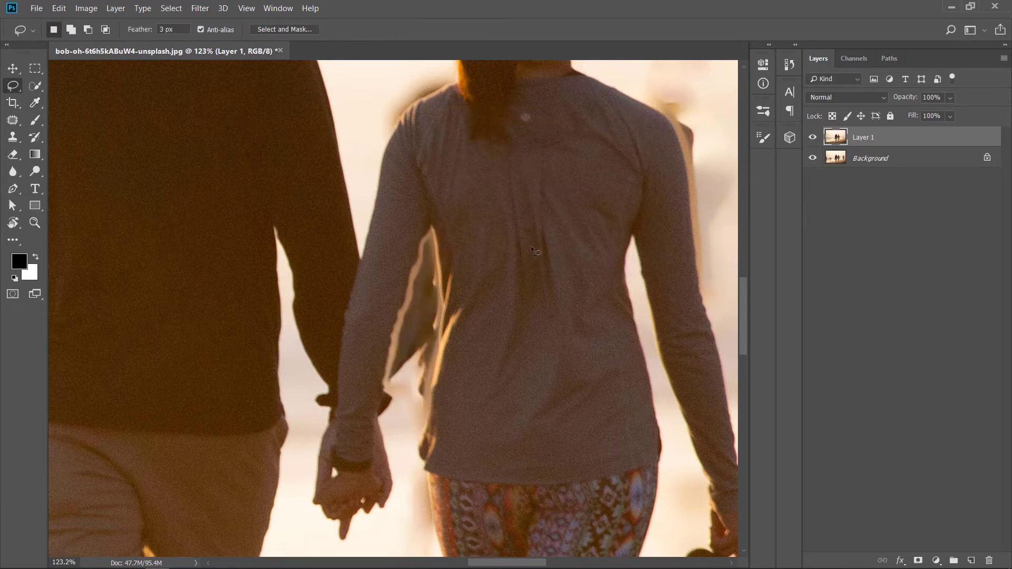
Try to cover the brownish smudge at the waterline beside the couple with the Clone Stamp, and undo the strokes
scroll(516, 280, "down", 4)
scroll(516, 280, "down", 2)
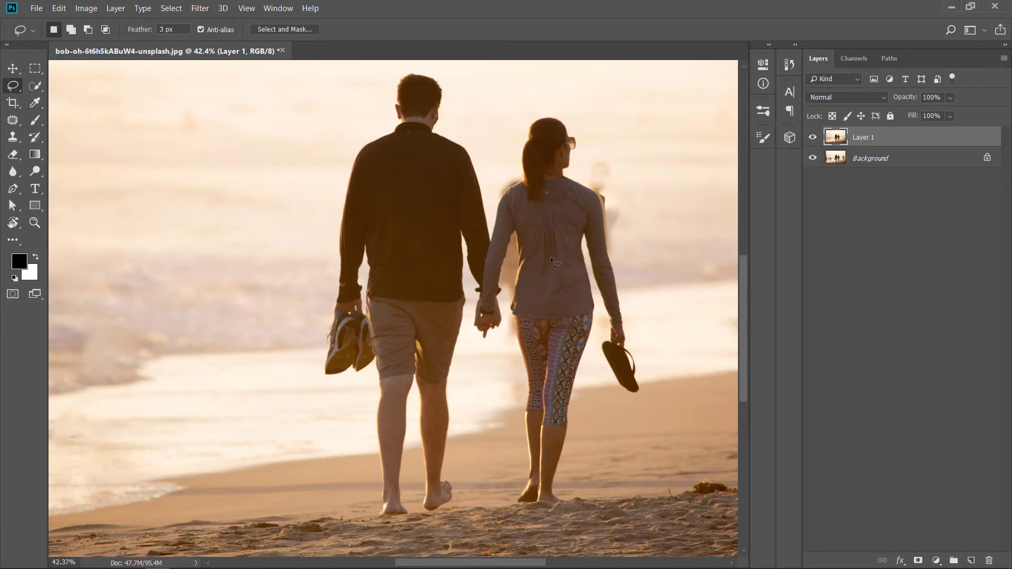
left_click_drag(584, 229, 558, 246)
left_click_drag(684, 196, 562, 206)
mouse_move(514, 237)
left_mouse_down()
mouse_move(499, 248)
mouse_move(169, 224)
left_mouse_up()
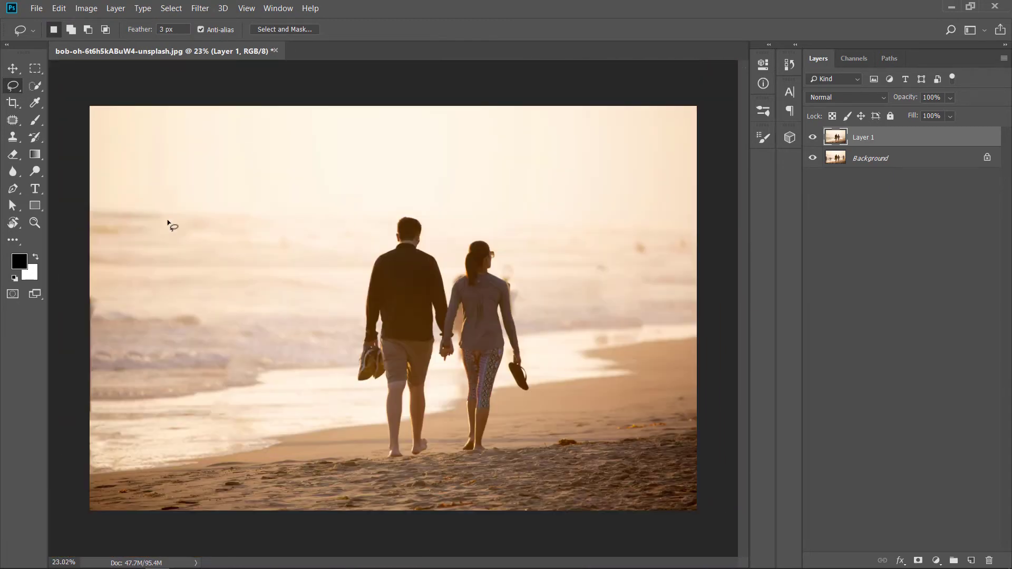
left_click(17, 140)
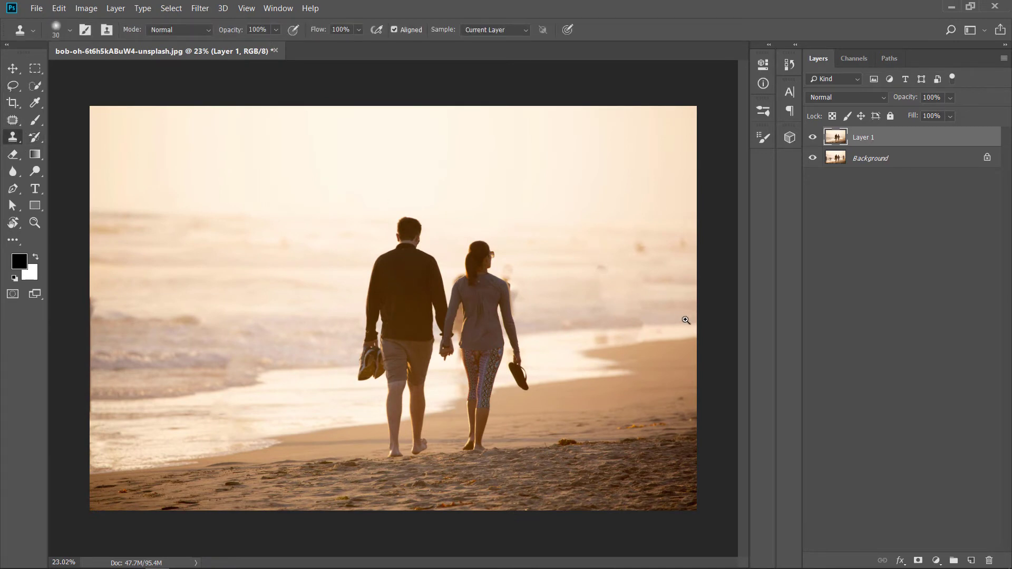
mouse_move(686, 320)
left_mouse_down()
mouse_move(643, 339)
mouse_move(589, 295)
left_mouse_up()
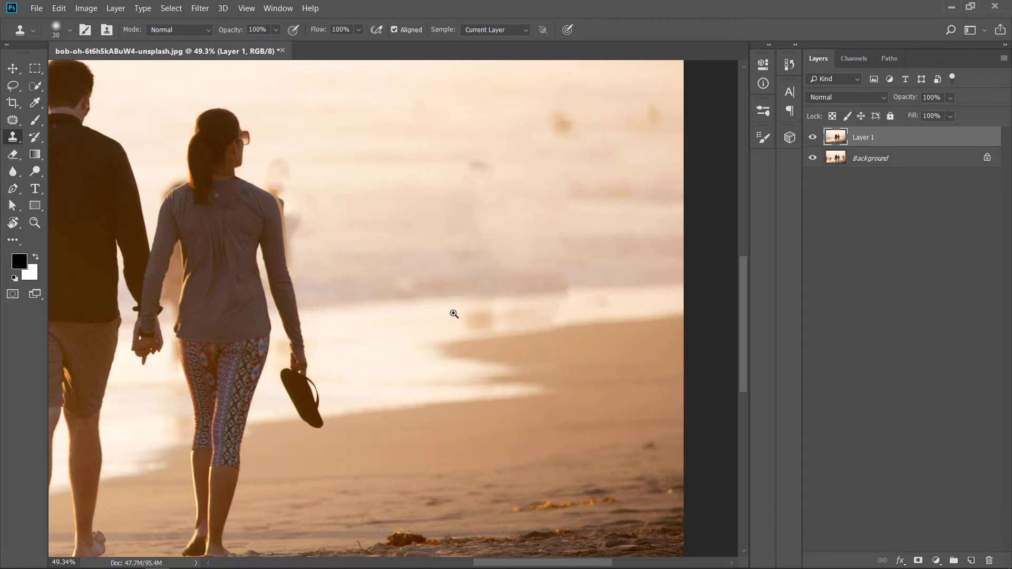
left_click_drag(452, 316, 463, 311)
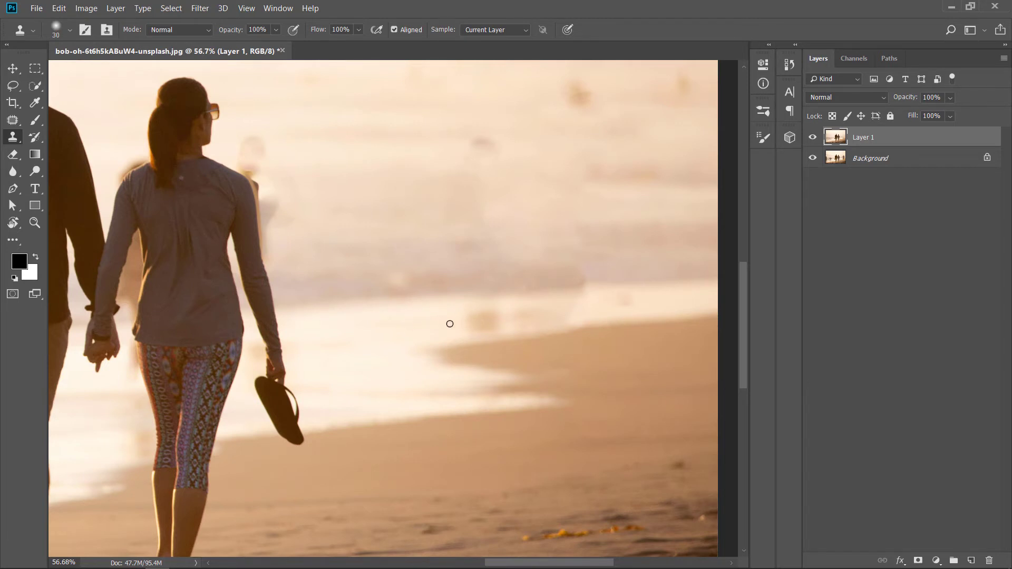
left_click_drag(476, 315, 480, 316)
key("alt")
mouse_move(480, 315)
left_mouse_down()
mouse_move(475, 323)
mouse_move(496, 324)
mouse_move(467, 324)
mouse_move(527, 309)
mouse_move(491, 324)
left_mouse_up()
key("ctrl+z")
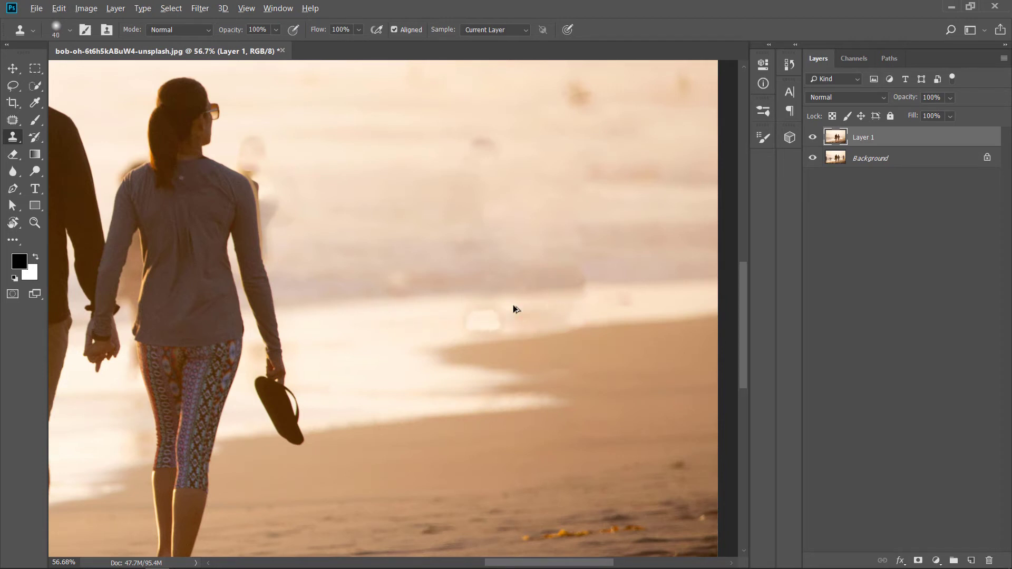
key("ctrl+z")
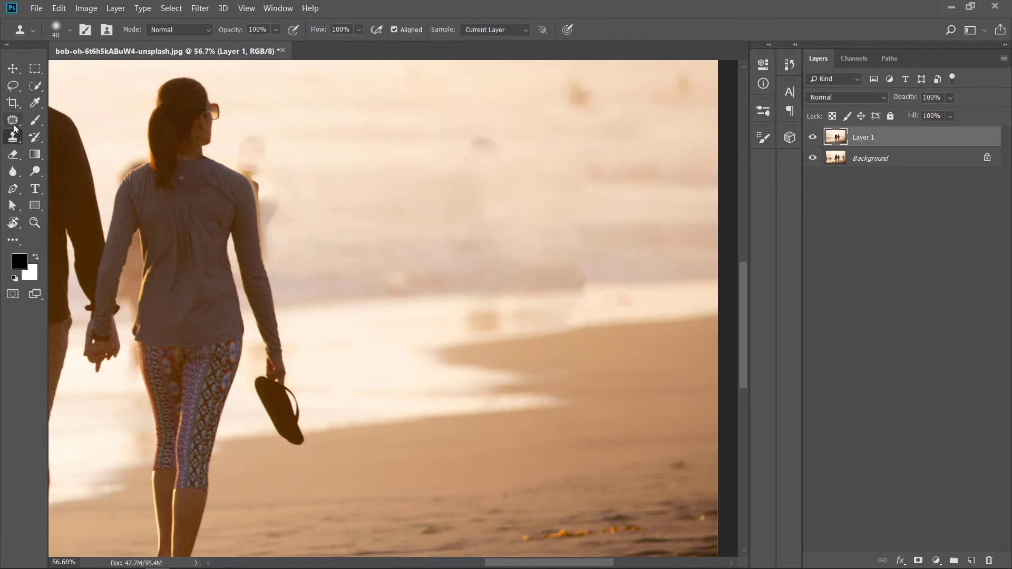
Paint over the brownish smudges along the waterline beside the couple with the 60 px Spot Healing Brush in Content-Aware mode
left_click_drag(13, 119, 45, 123)
left_click(53, 121)
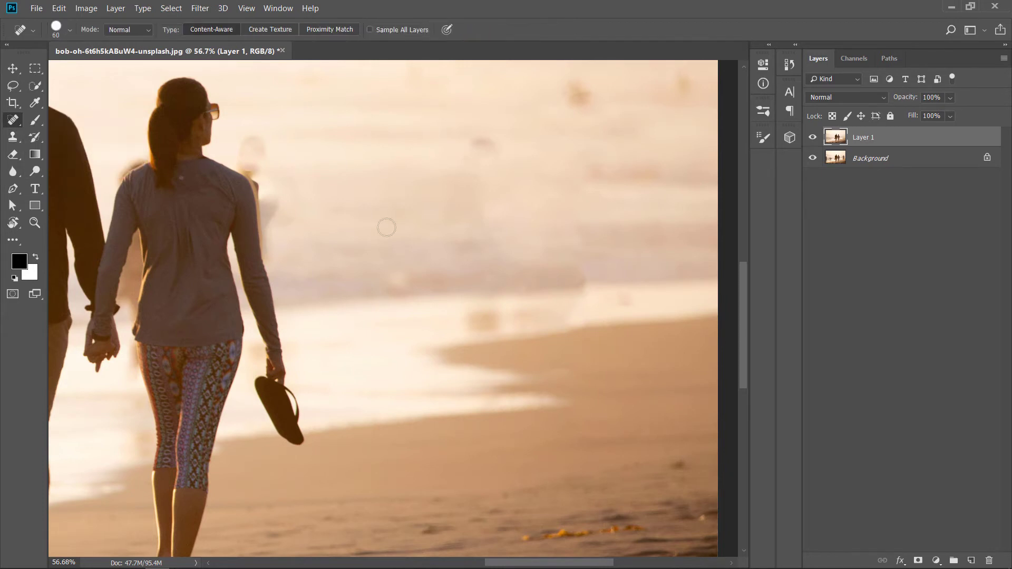
mouse_move(470, 321)
left_mouse_down()
mouse_move(494, 322)
mouse_move(471, 312)
mouse_move(500, 326)
mouse_move(499, 314)
left_mouse_up()
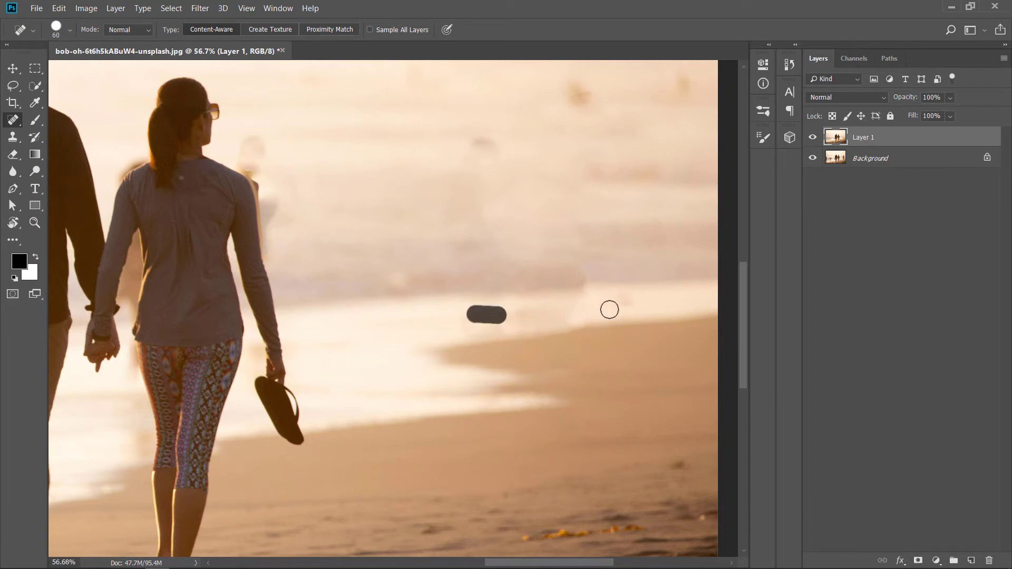
mouse_move(609, 309)
left_mouse_down()
mouse_move(595, 281)
mouse_move(468, 267)
left_mouse_up()
mouse_move(384, 301)
left_mouse_down()
mouse_move(346, 318)
mouse_move(311, 294)
left_mouse_up()
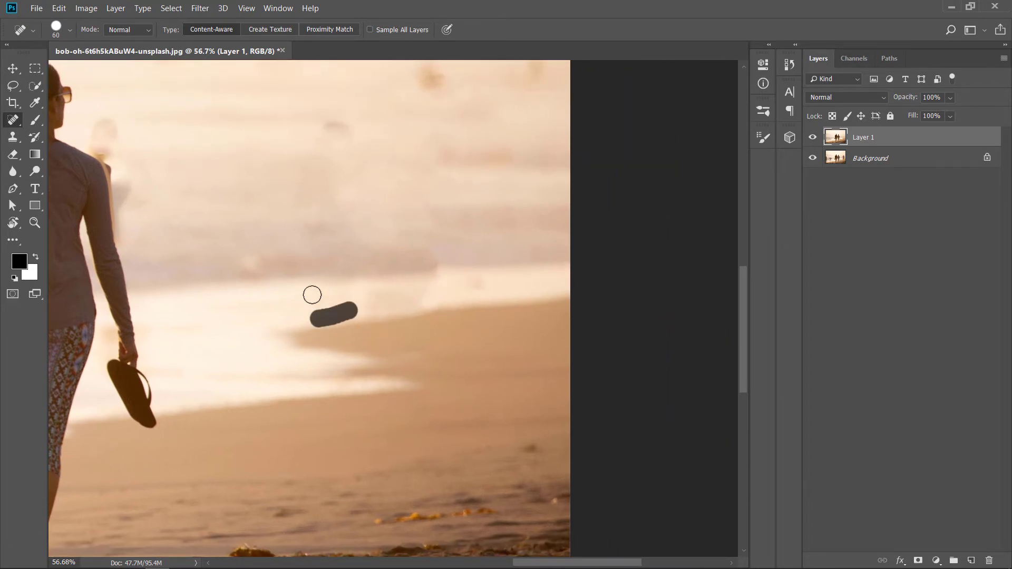
scroll(536, 296, "up", 1)
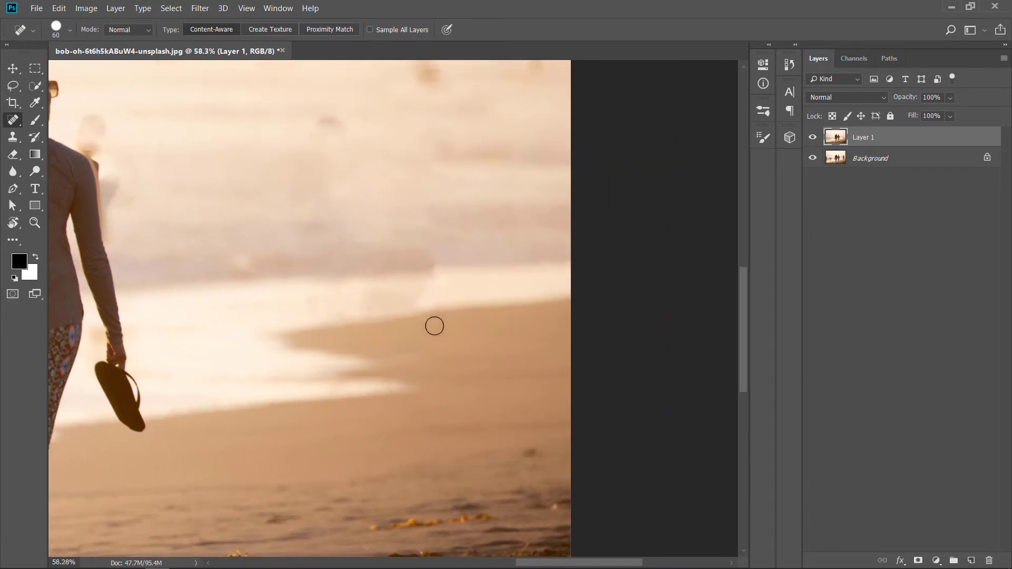
mouse_move(423, 293)
left_mouse_down()
mouse_move(392, 303)
mouse_move(404, 303)
left_mouse_up()
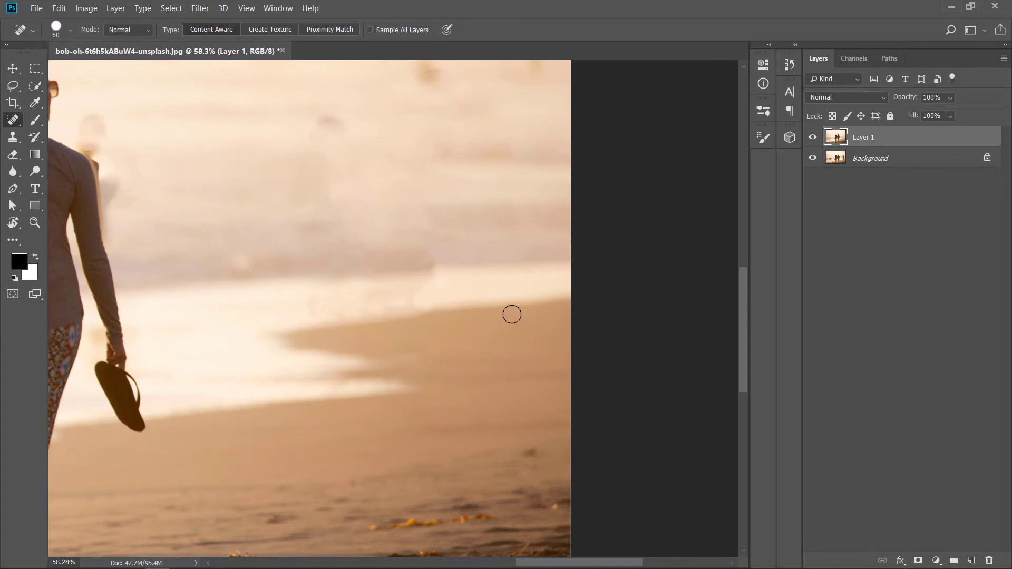
Heal the two dark specks in the sea beyond the woman and the leftover marks along the wet shoreline
scroll(475, 216, "down", 3)
left_click_drag(393, 151, 407, 153)
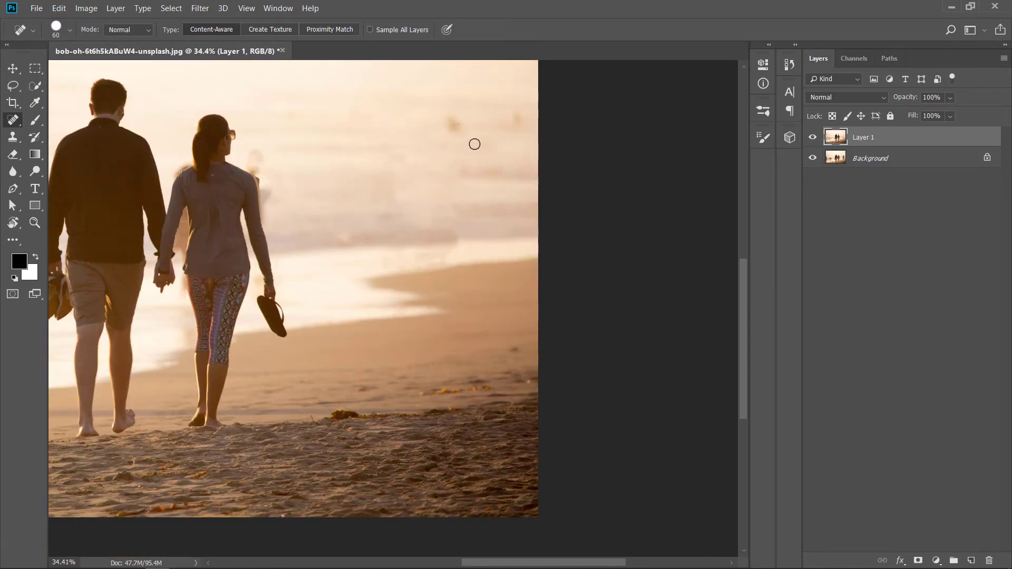
left_click_drag(457, 126, 445, 114)
left_click_drag(508, 125, 522, 125)
left_click_drag(428, 267, 390, 262)
mouse_move(452, 255)
left_mouse_down()
mouse_move(425, 257)
mouse_move(460, 260)
mouse_move(441, 251)
left_mouse_up()
scroll(459, 254, "down", 4)
scroll(291, 365, "up", 3)
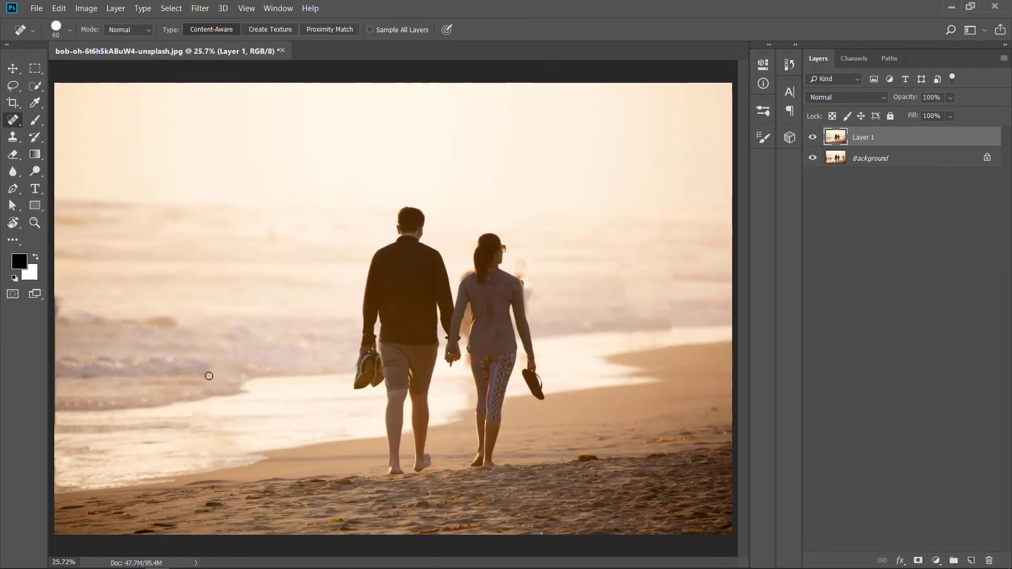
Clone nearby wave texture over the smeared patch at the foam edge on the man's side of the photo
left_click(12, 137)
scroll(237, 374, "up", 1)
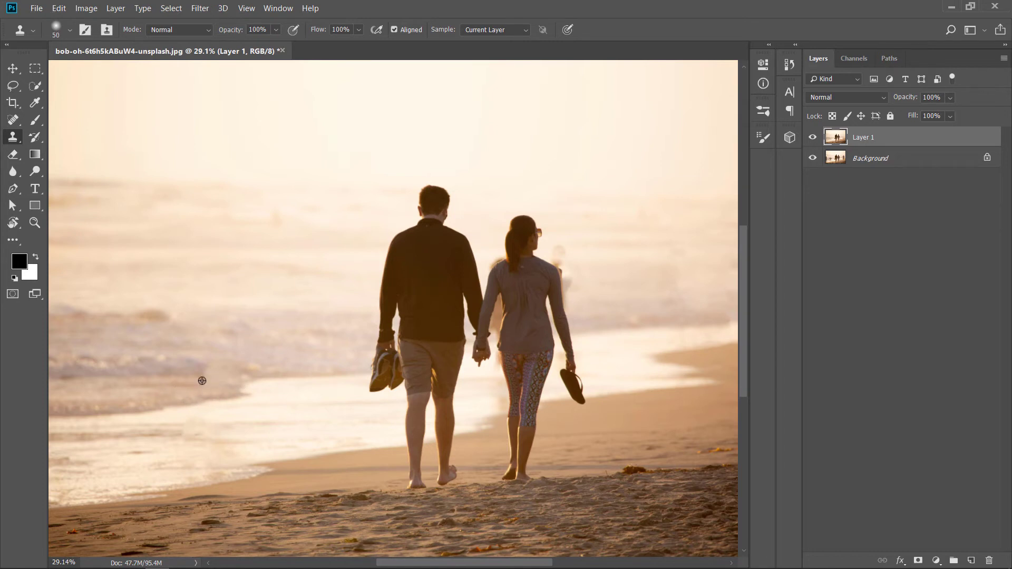
left_click(183, 382, "alt")
left_click_drag(220, 376, 254, 375)
left_click_drag(254, 388, 268, 380)
left_click_drag(221, 386, 289, 384)
Clone sampled sea over the blurred head beside the woman's right shoulder, and undo the last stroke made with the smaller 60 px brush
mouse_move(447, 325)
left_mouse_down()
mouse_move(409, 326)
mouse_move(448, 284)
mouse_move(558, 271)
mouse_move(515, 257)
left_mouse_up()
left_click(542, 257, "alt")
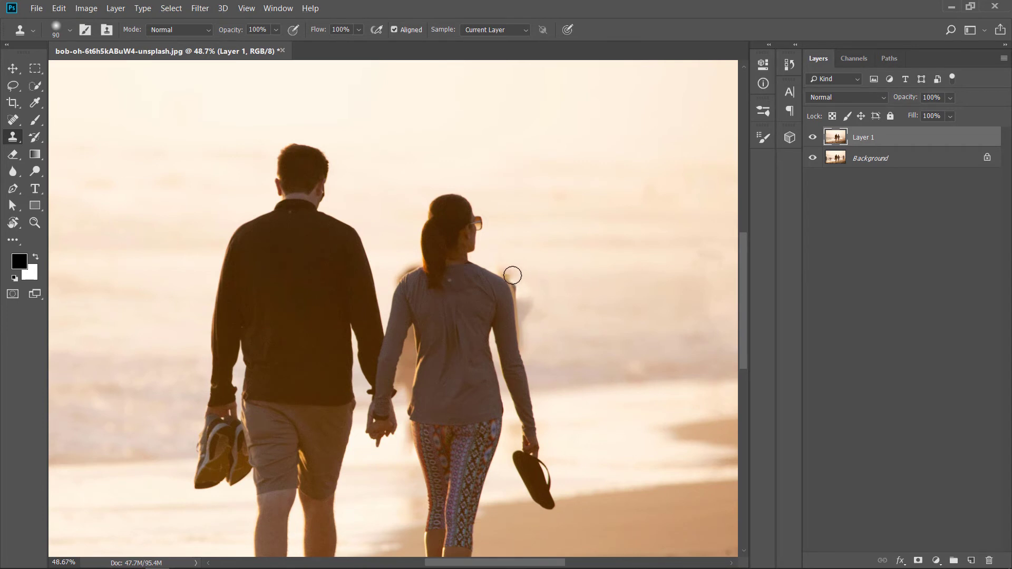
key("bracketleft")
key("bracketleft")
key("bracketleft")
left_click_drag(507, 274, 515, 280)
key("ctrl+z")
Try to paint out the blurred remnant at the woman's right shoulder with the Healing Brush at 30 px
right_click(10, 138)
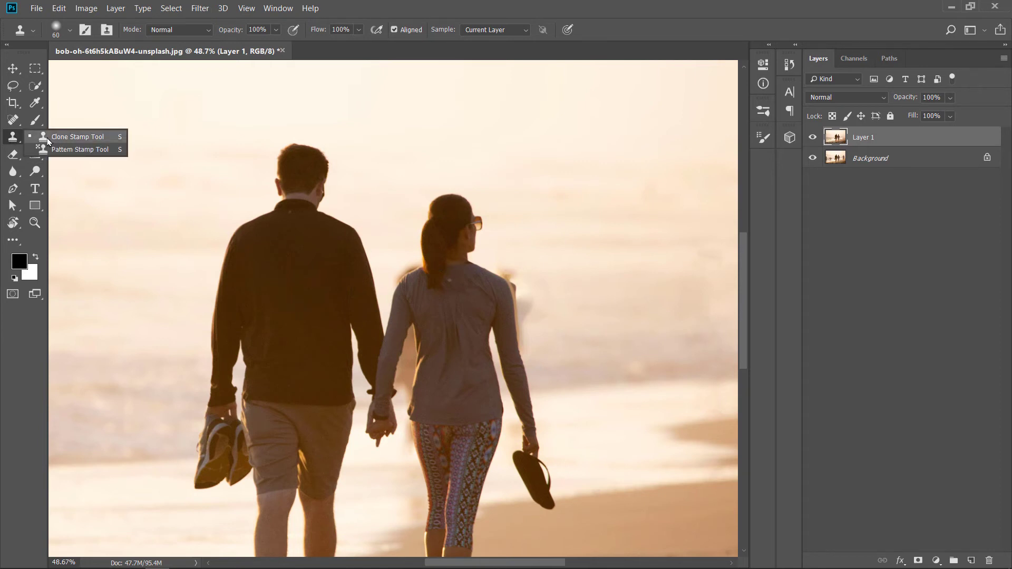
left_click(12, 119)
left_click(56, 137)
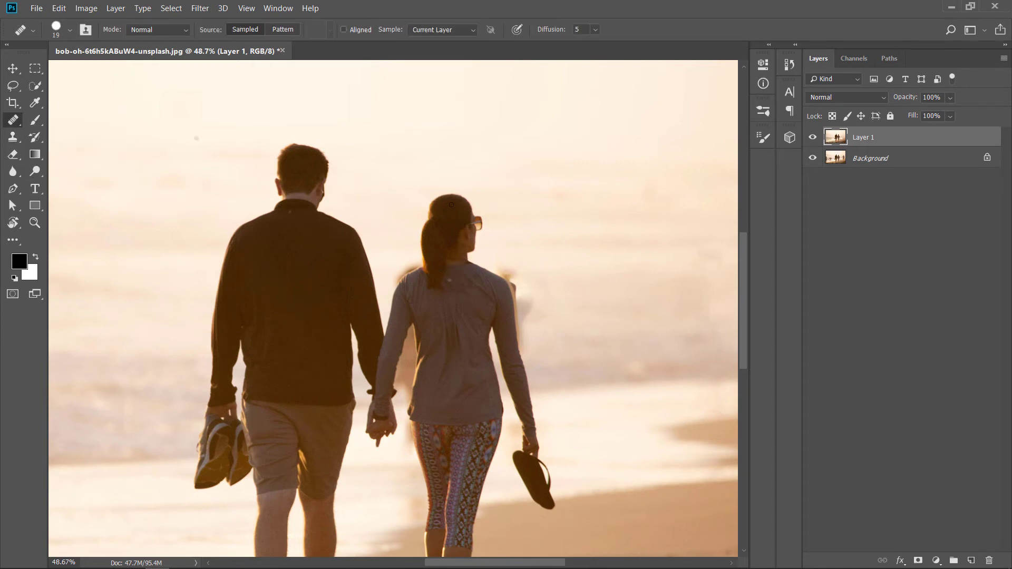
key("bracketright")
left_click_drag(508, 274, 509, 275)
right_click(10, 123)
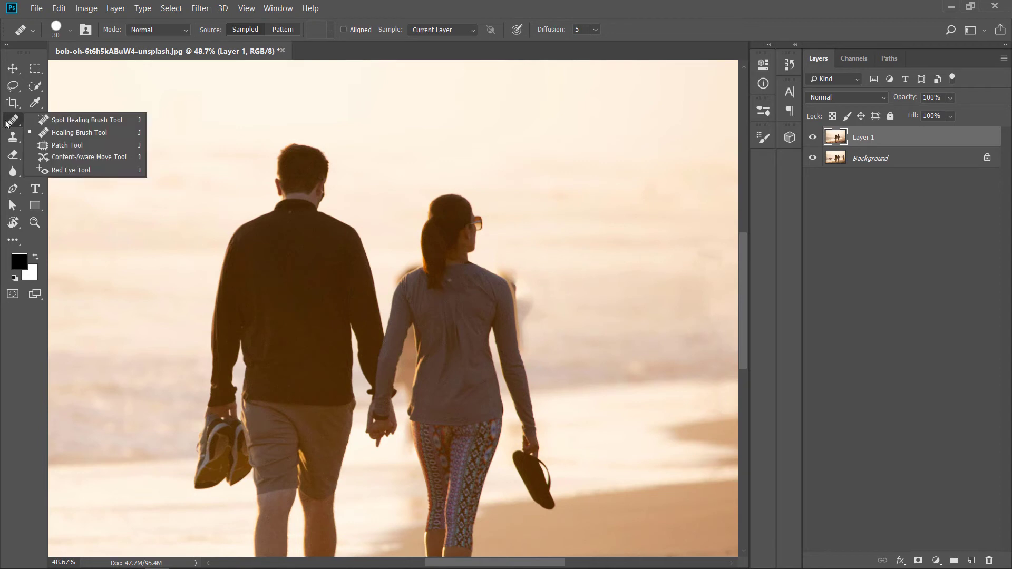
left_click(56, 135)
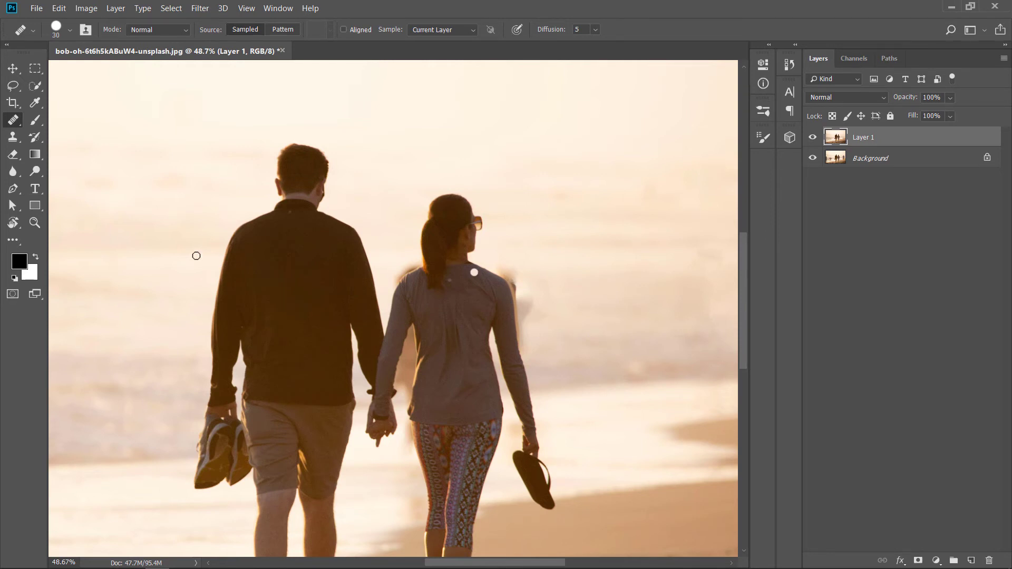
left_click(11, 137)
left_click(58, 134)
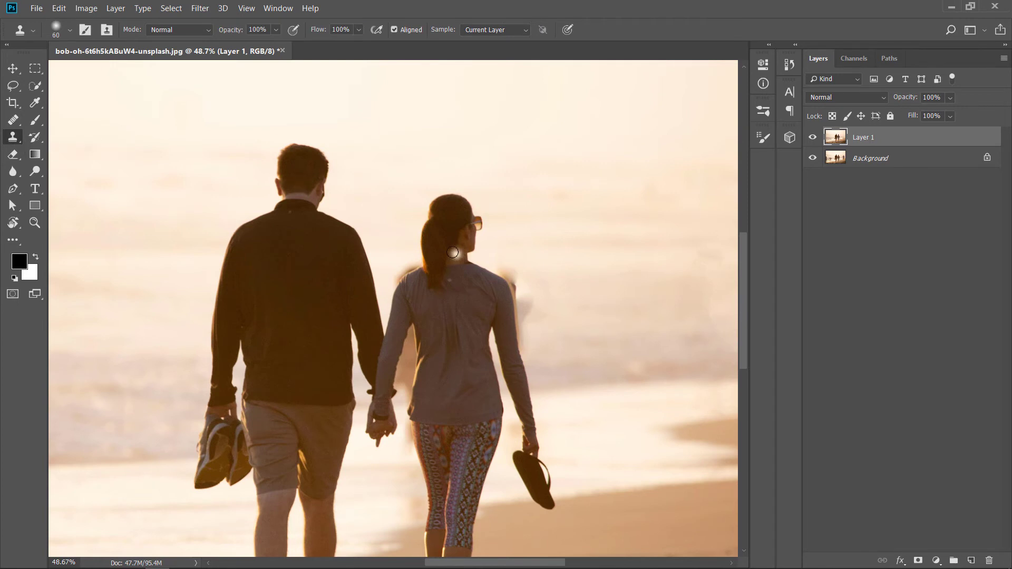
left_click(11, 137)
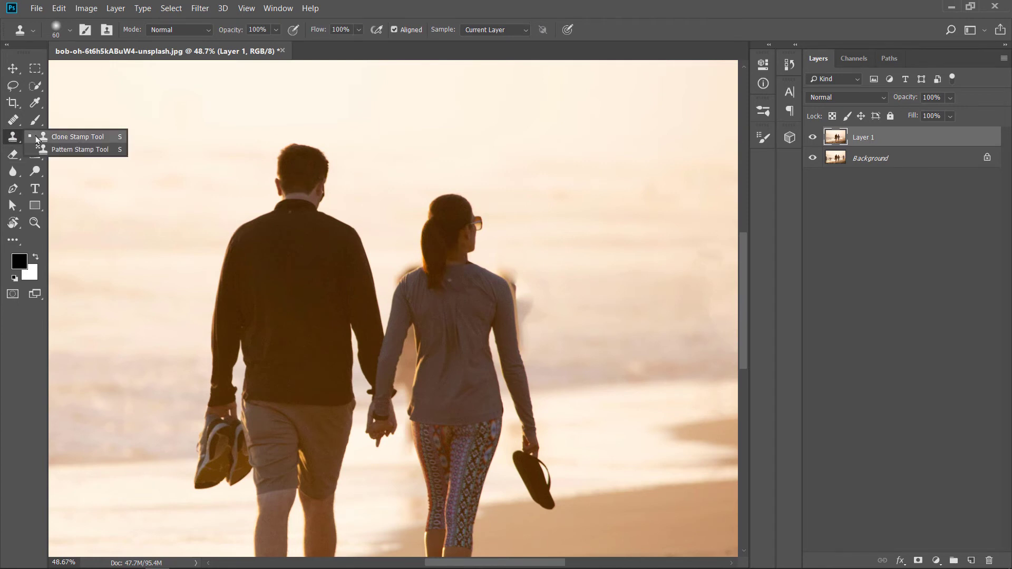
left_click(58, 135)
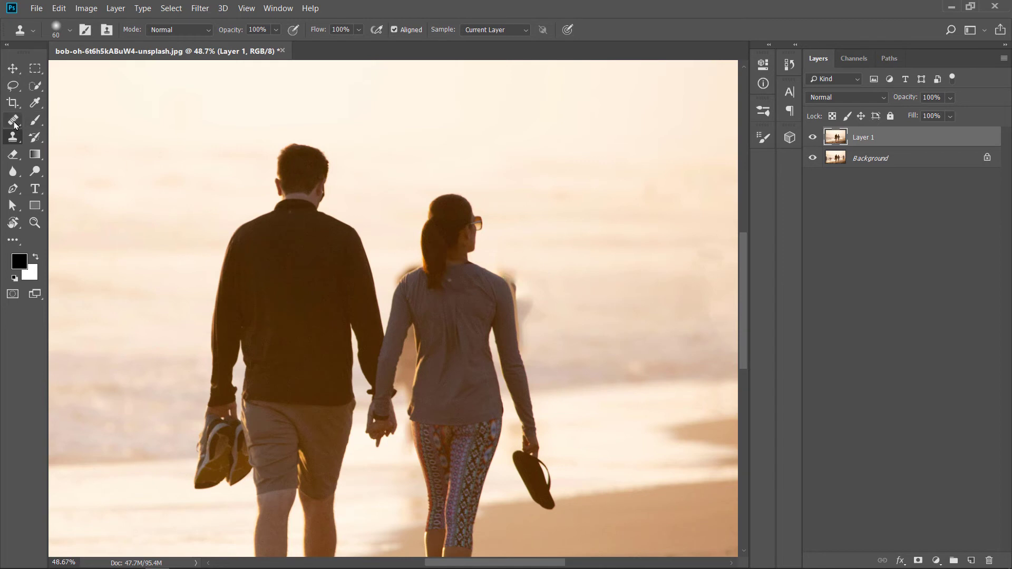
left_click_drag(13, 120, 46, 132)
left_click(46, 132)
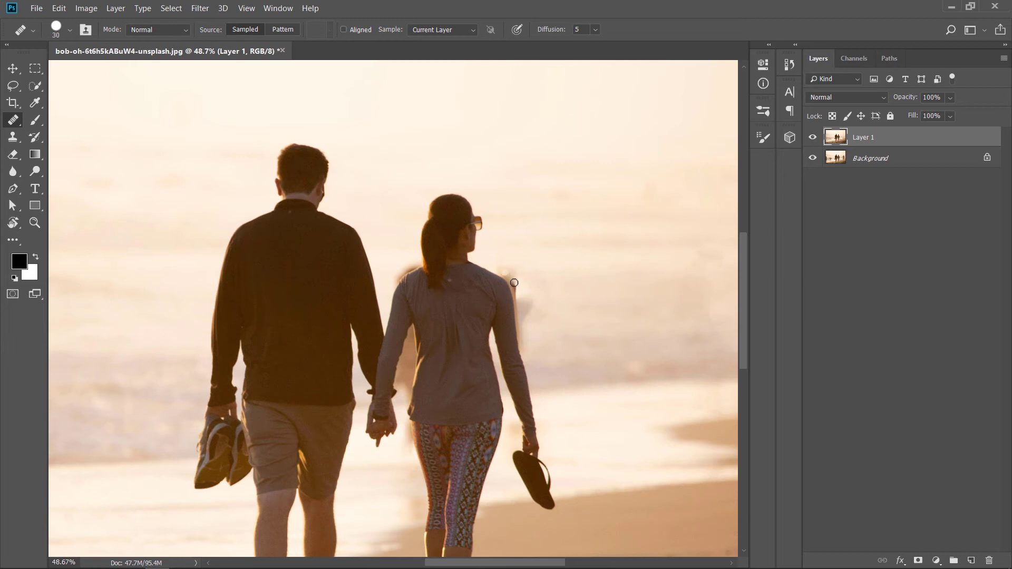
Clone clean sea over the rest of the blurred figure along the woman's right shoulder and upper arm, reducing the brush to 30 px
left_click(13, 137)
left_click(42, 141)
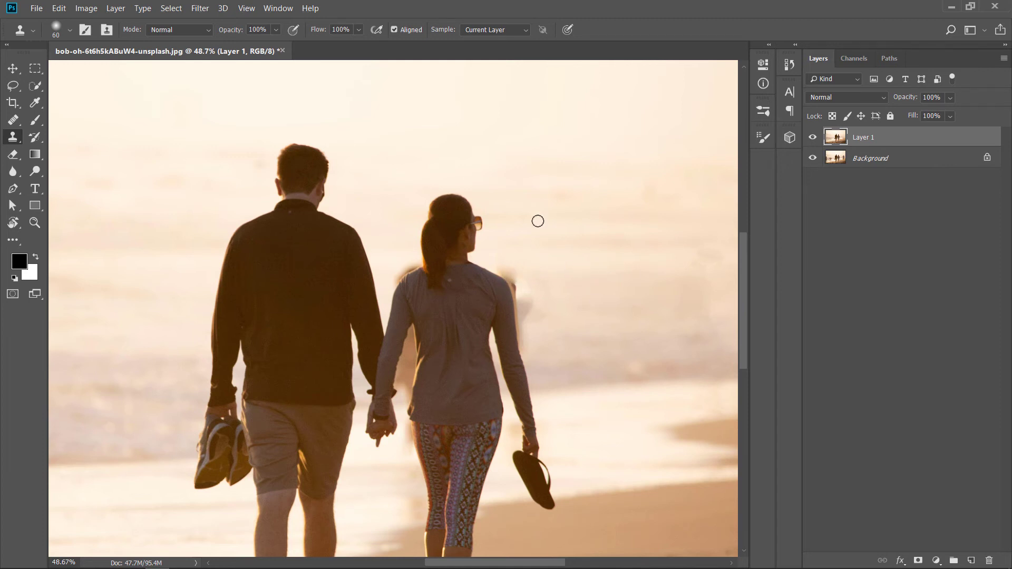
mouse_move(508, 274)
left_mouse_down()
mouse_move(527, 318)
mouse_move(539, 307)
mouse_move(539, 284)
mouse_move(503, 268)
mouse_move(533, 311)
left_mouse_up()
scroll(567, 279, "up", 2)
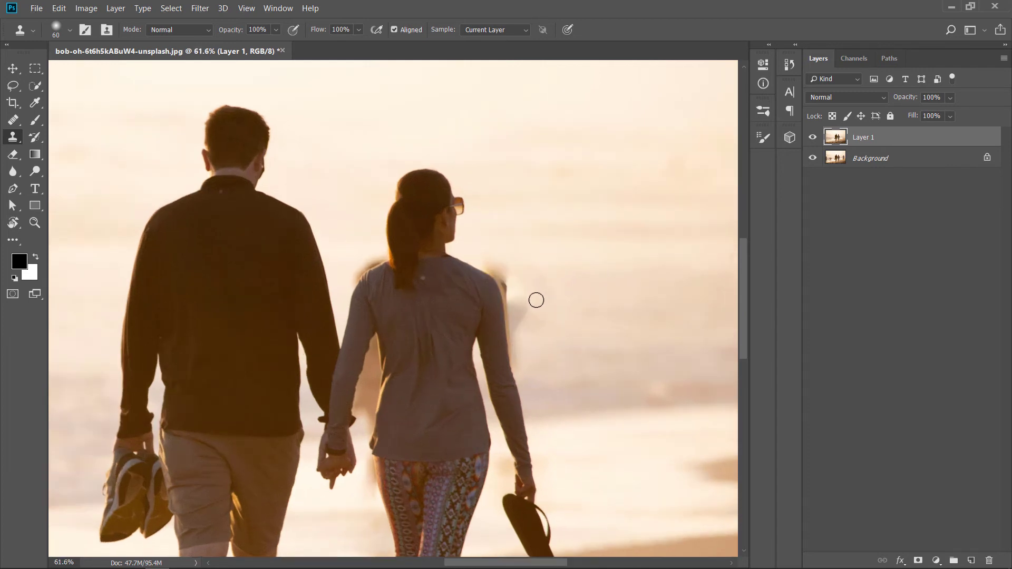
key("bracketleft")
key("bracketleft")
key("bracketright")
key("bracketright")
key("bracketright")
mouse_move(501, 285)
left_mouse_down()
mouse_move(510, 349)
mouse_move(512, 308)
mouse_move(521, 315)
mouse_move(529, 291)
mouse_move(486, 264)
mouse_move(515, 273)
mouse_move(531, 321)
mouse_move(516, 329)
mouse_move(529, 336)
mouse_move(529, 280)
left_mouse_up()
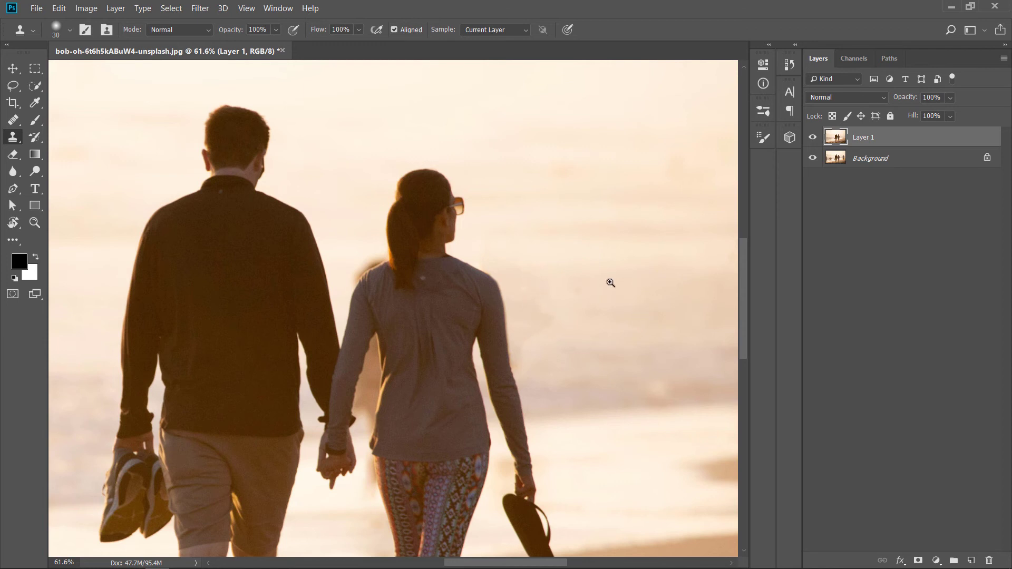
Hide Layer 1 to compare the retouched photo with the original Background
scroll(610, 283, "down", 3)
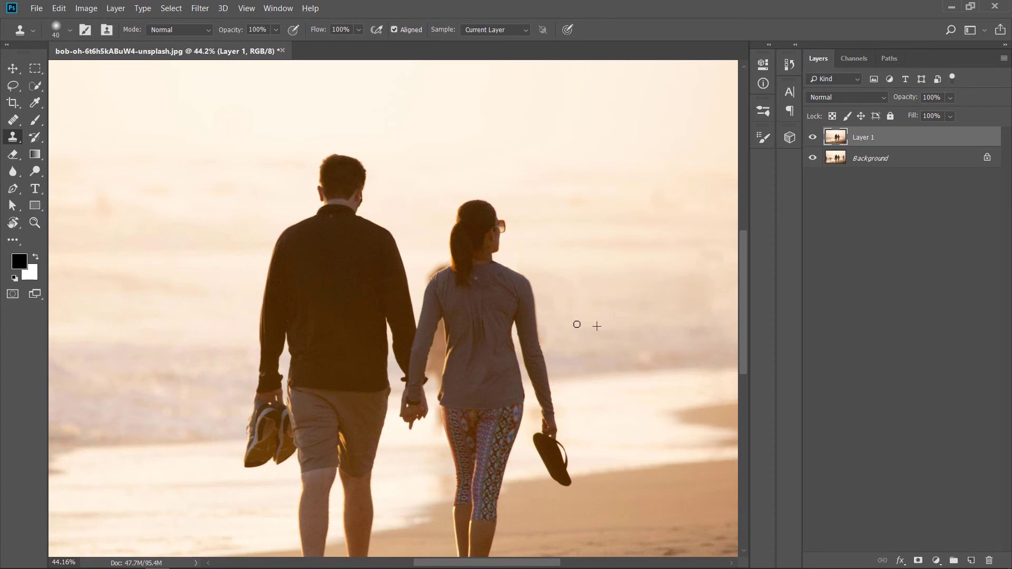
scroll(643, 282, "down", 2)
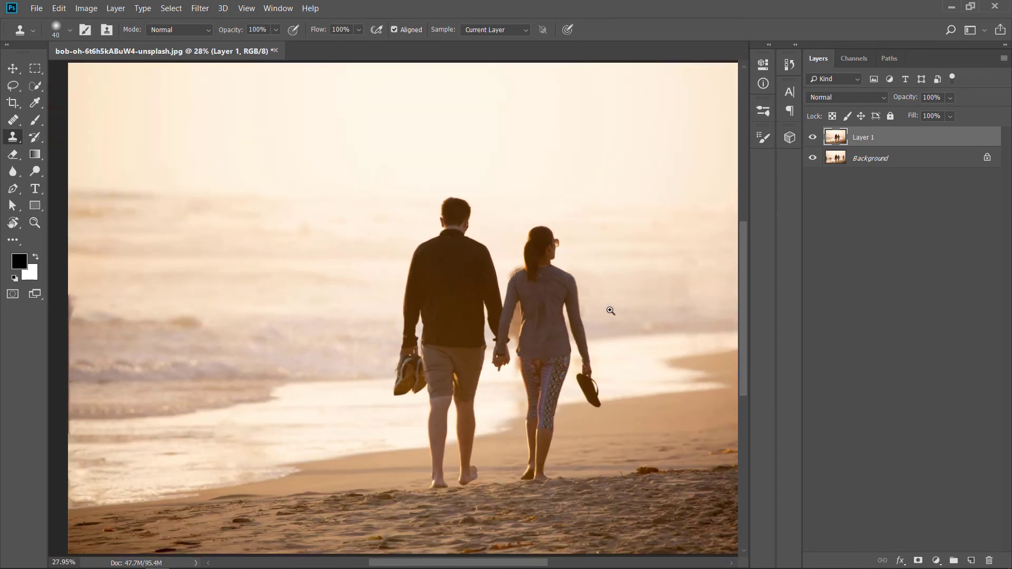
scroll(605, 311, "up", 1)
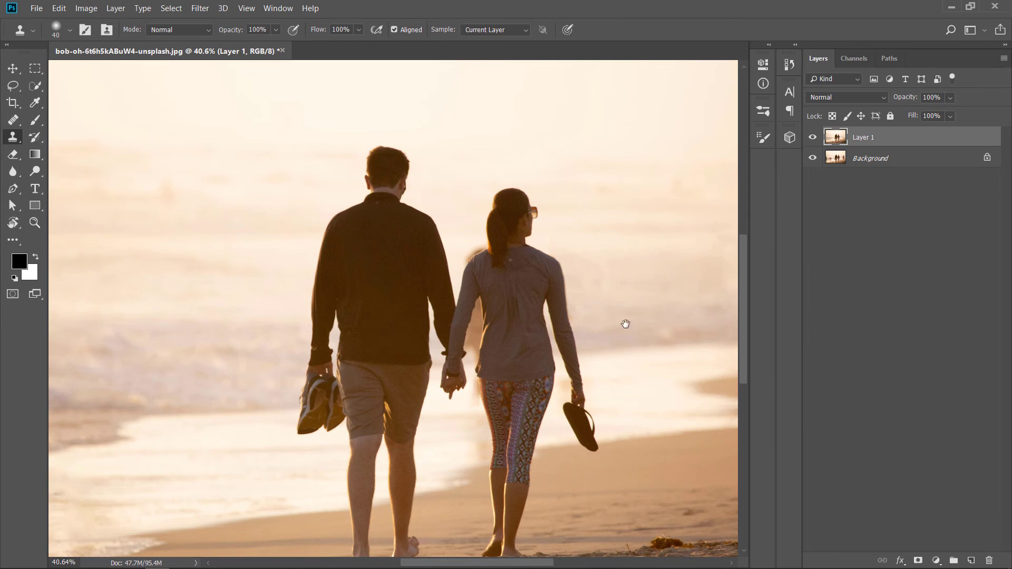
left_click_drag(640, 281, 590, 285)
left_click(814, 138)
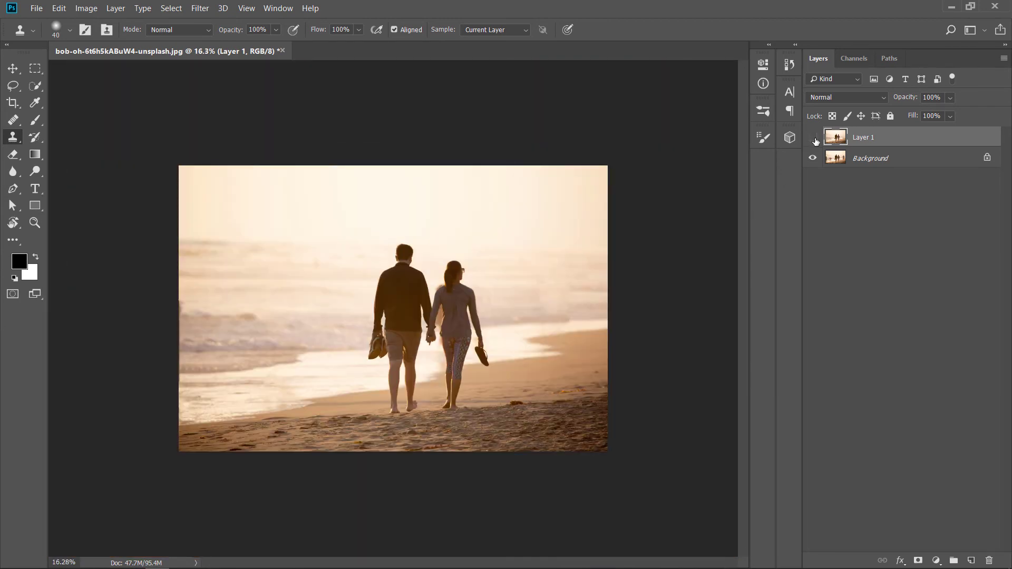
Toggle Layer 1's visibility to compare the retouched photo with the original, ending with the layer shown
left_click(814, 138)
left_click(814, 138)
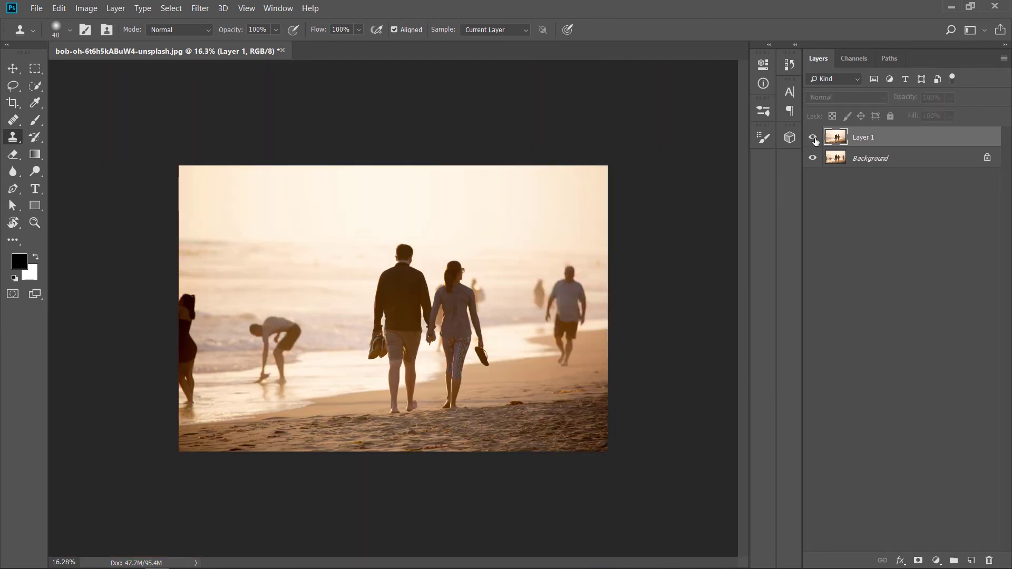
left_click(814, 138)
left_click(814, 138)
left_click(814, 139)
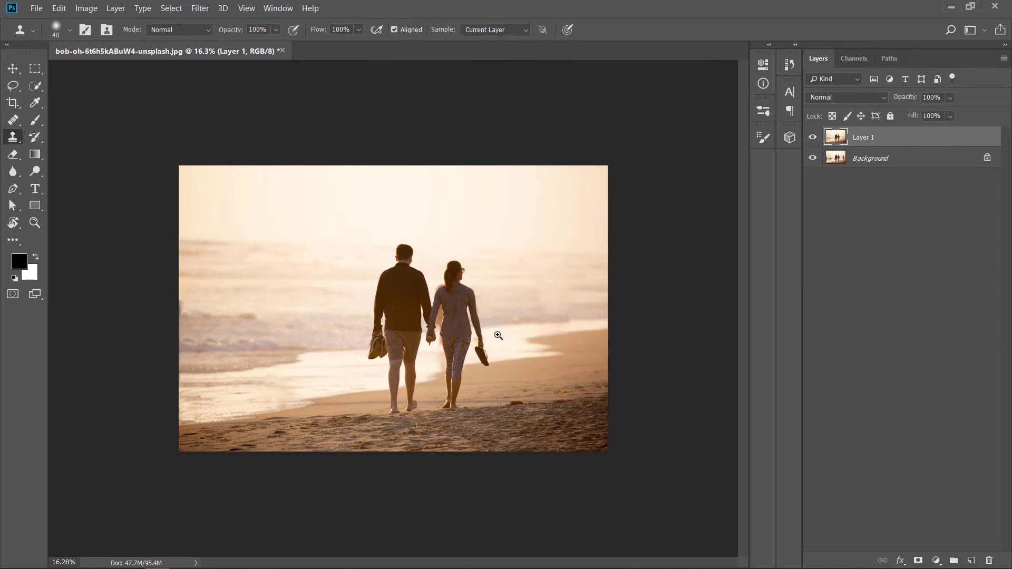
Reduce the Clone Stamp brush to 25 px and clone the bright water over the blurred remnant beside the woman's hip, below the joined hands
left_click_drag(467, 355, 506, 354)
left_click_drag(418, 336, 442, 336)
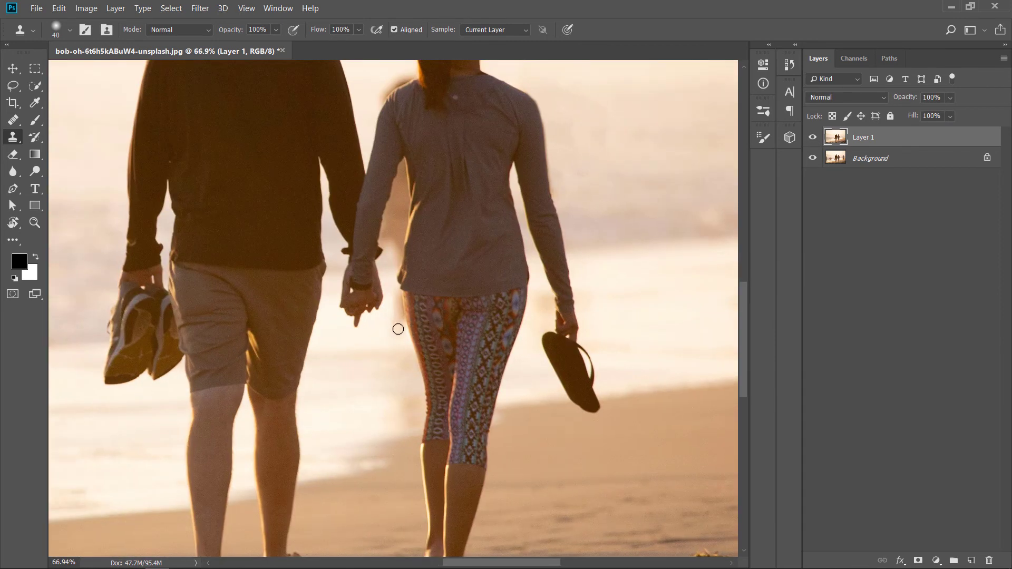
key("bracketleft")
key("bracketleft")
key("bracketleft")
left_click(387, 328, "alt")
mouse_move(397, 316)
left_mouse_down()
mouse_move(396, 302)
mouse_move(399, 335)
mouse_move(398, 327)
left_mouse_up()
left_click(370, 335, "alt")
Clone clean sea over the blurred figure showing in the gap between the woman's waist and the arm holding the man's hand
left_click(387, 272, "alt")
left_click_drag(394, 283, 396, 258)
left_click_drag(505, 193, 481, 289)
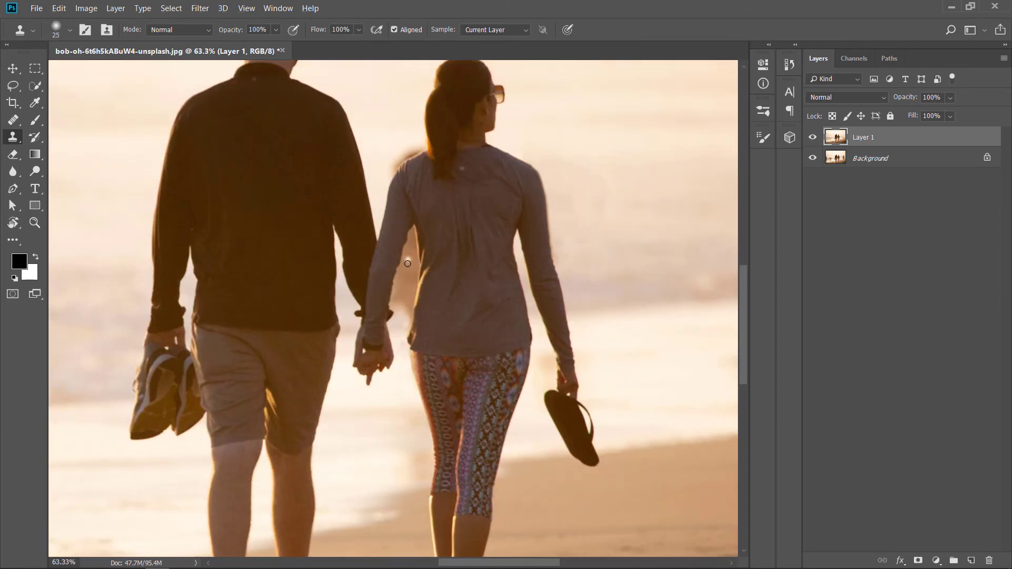
mouse_move(407, 264)
left_mouse_down()
mouse_move(413, 232)
mouse_move(397, 295)
mouse_move(413, 250)
mouse_move(407, 285)
mouse_move(416, 277)
mouse_move(415, 244)
mouse_move(400, 302)
left_mouse_up()
mouse_move(412, 229)
left_mouse_down()
mouse_move(410, 302)
mouse_move(400, 293)
mouse_move(394, 301)
mouse_move(403, 310)
left_mouse_up()
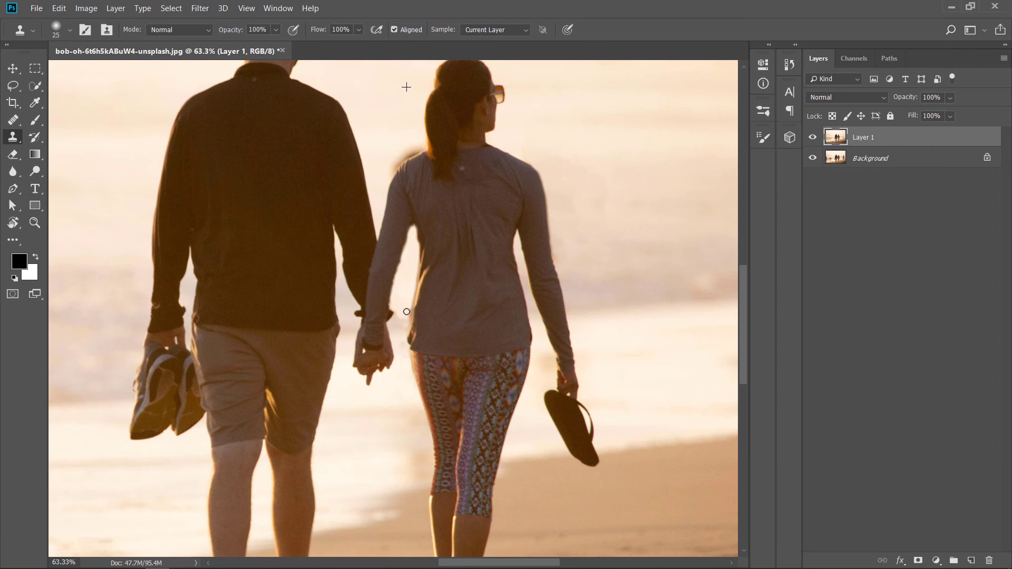
Clone clean sea over the blurred head above the woman's shoulder on the man's side, and touch up the gap beside her wrist
mouse_move(417, 151)
left_mouse_down()
mouse_move(397, 168)
mouse_move(404, 156)
left_mouse_up()
left_click_drag(422, 142, 418, 148)
mouse_move(398, 311)
left_mouse_down()
mouse_move(393, 333)
mouse_move(401, 327)
left_mouse_up()
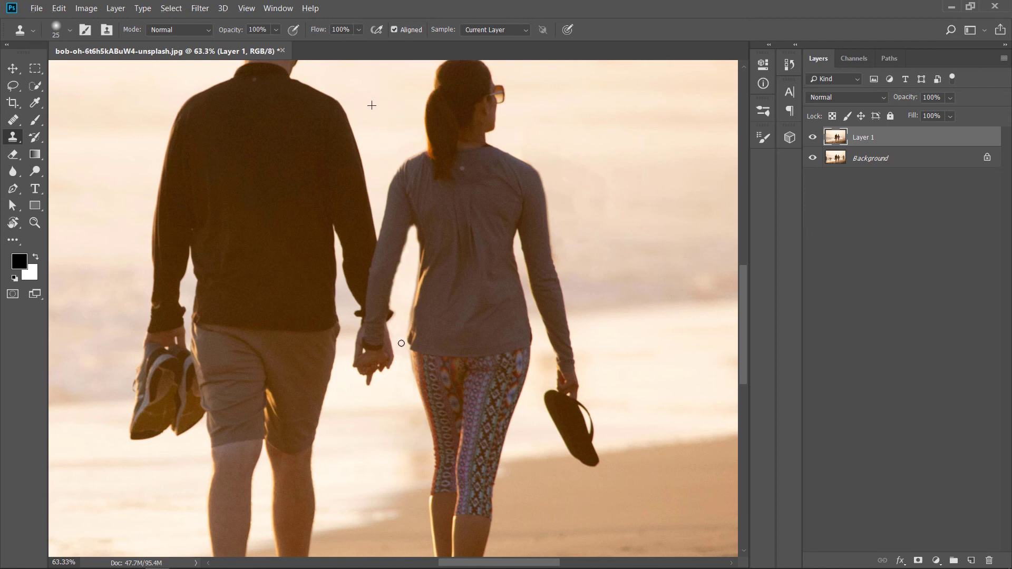
Inspect the whole retouched photo and compare it with the original by repeatedly hiding and showing Layer 1
scroll(564, 232, "down", 5)
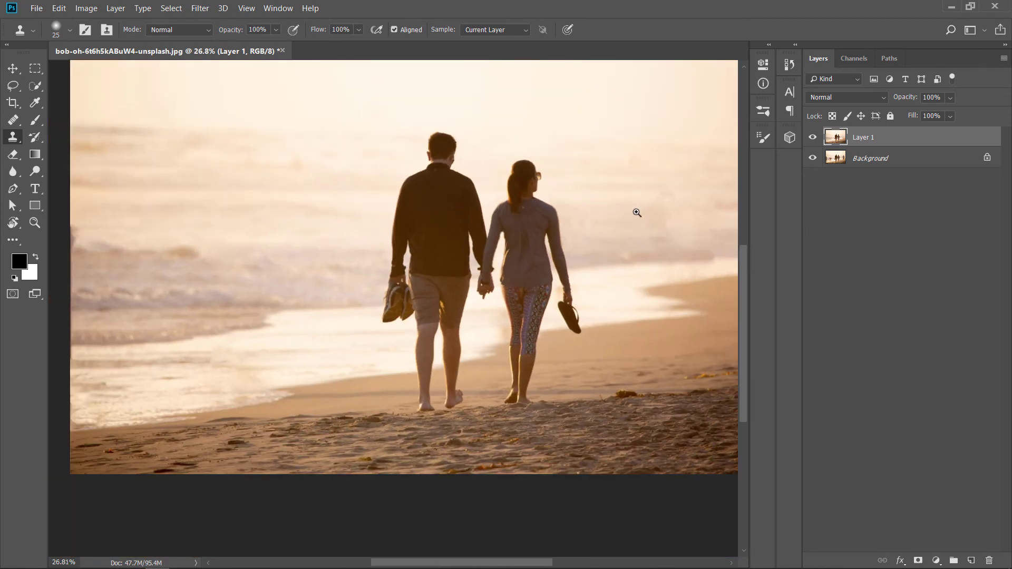
scroll(536, 293, "up", 3)
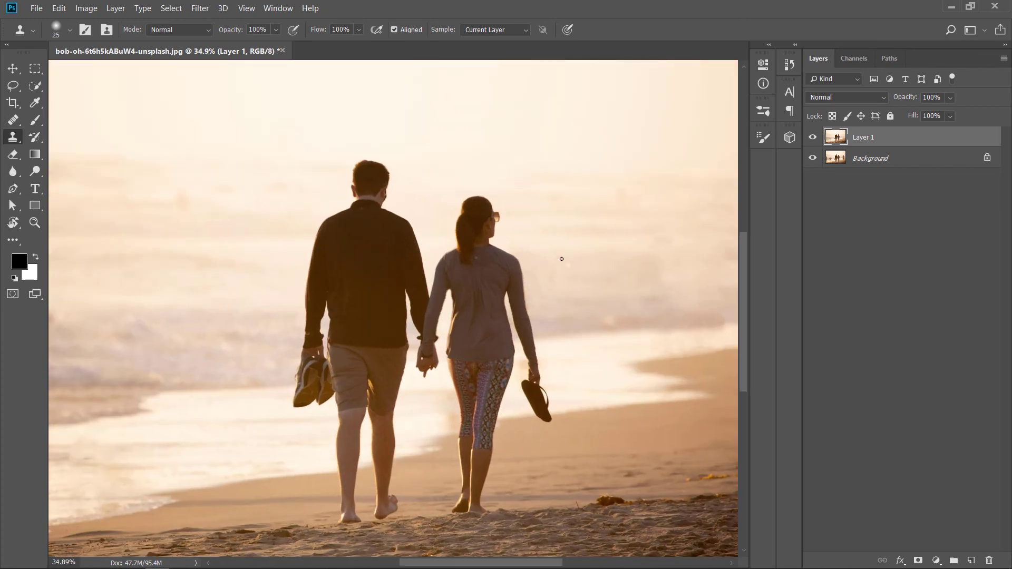
scroll(605, 240, "down", 2)
left_click(813, 138)
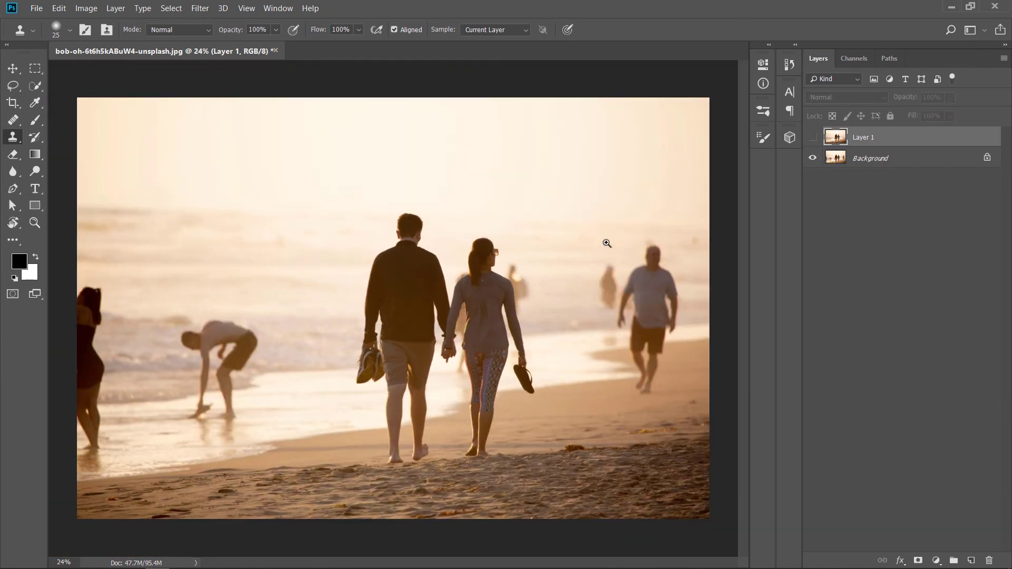
scroll(807, 167, "down", 1)
left_click(812, 138)
left_click(814, 138)
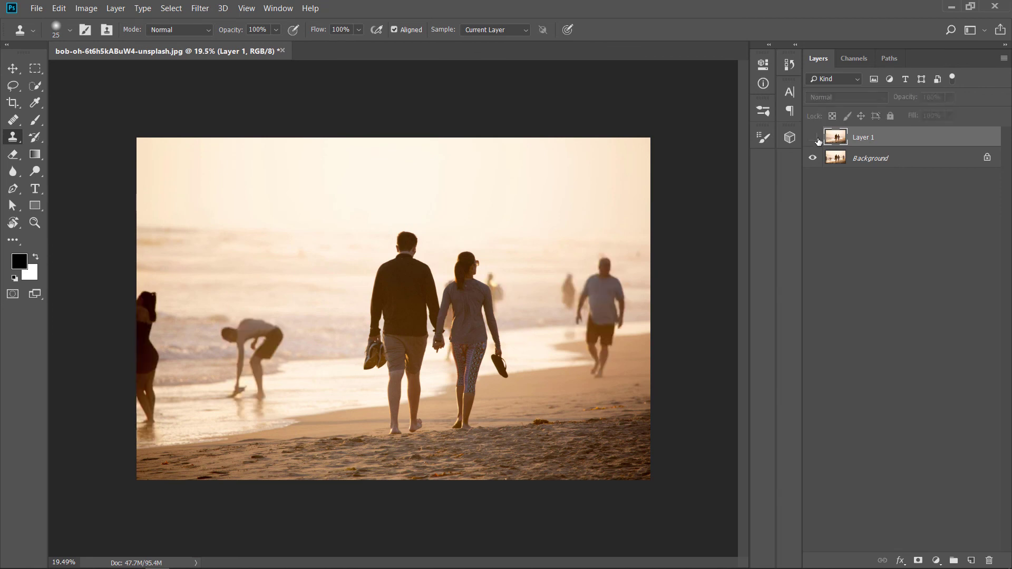
left_click(815, 138)
left_click(815, 139)
left_click(815, 139)
left_click(816, 138)
left_click(816, 139)
left_click(815, 138)
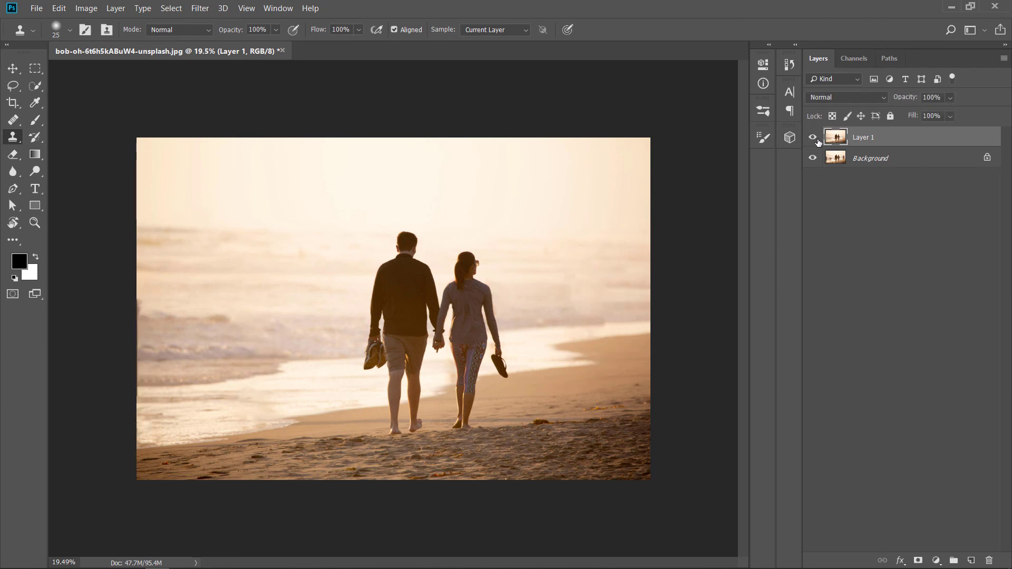
left_click(816, 140)
left_click(816, 140)
Enlarge the Clone Stamp brush to 80 px and clone clean sea over the uneven patch above the shoreline beyond the woman's free arm
scroll(633, 295, "up", 4)
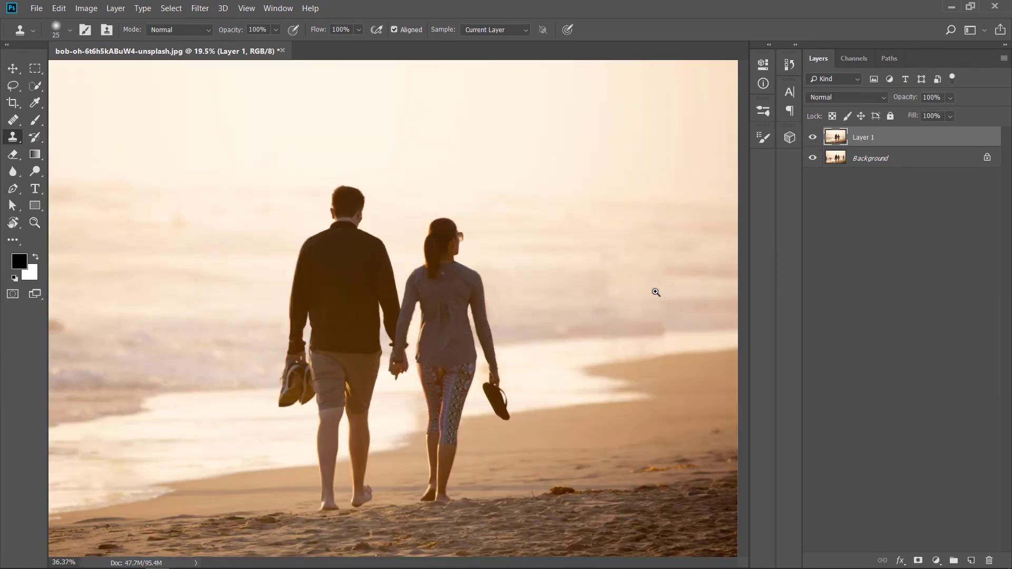
key("shift+s")
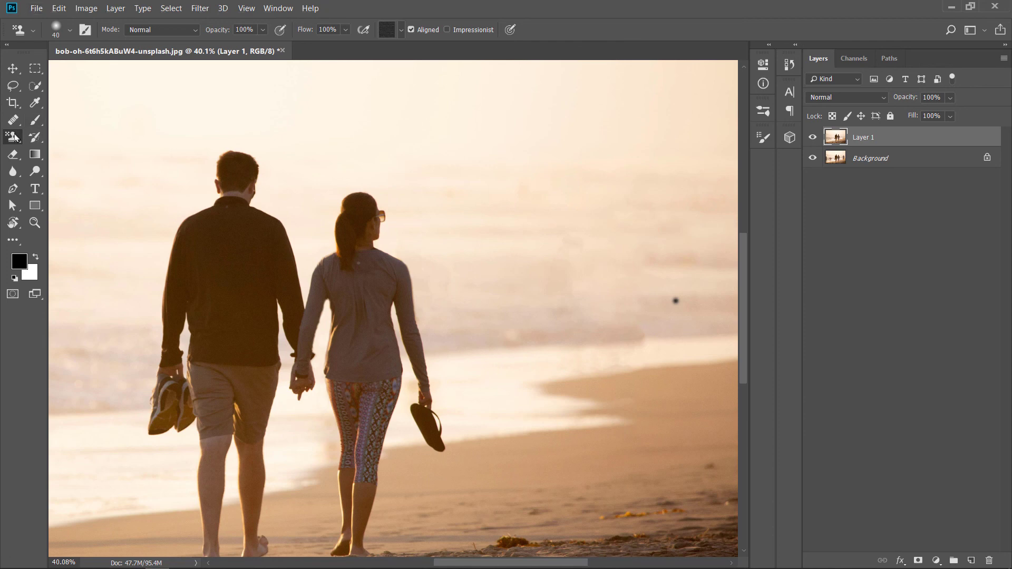
right_click(12, 137)
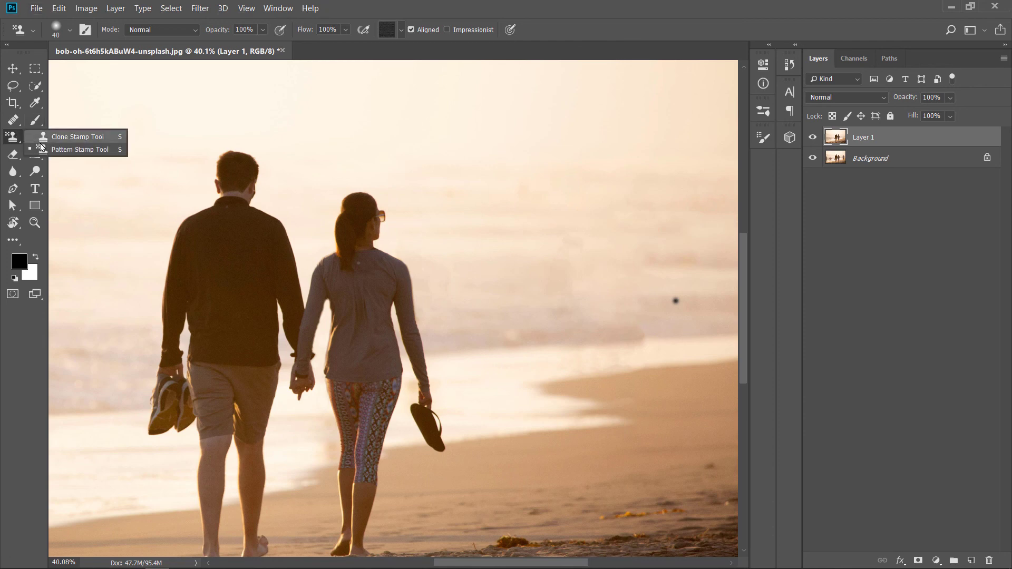
left_click(71, 137)
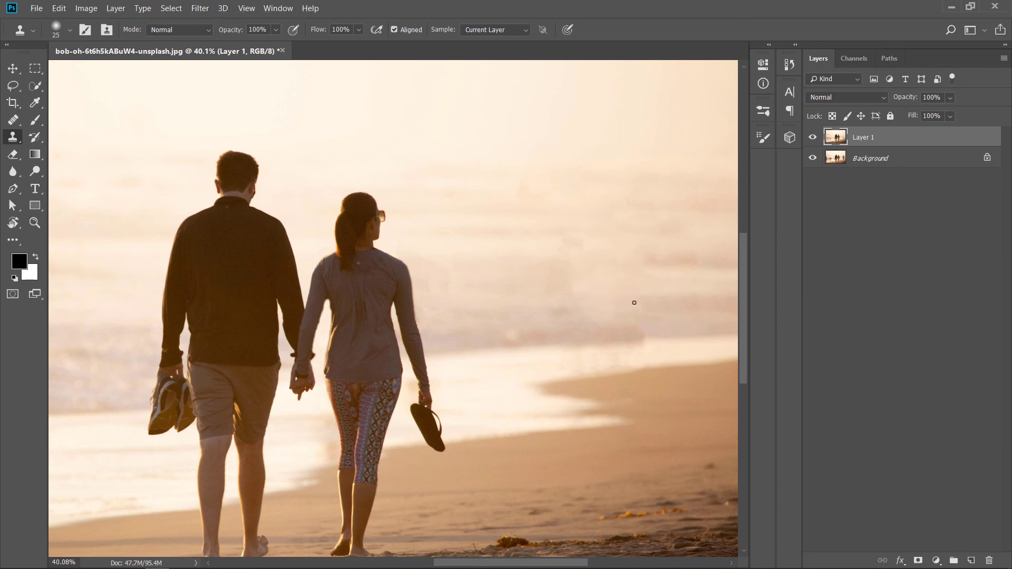
key("bracketright")
key("bracketright")
key("bracketright")
left_click(684, 304, "alt")
mouse_move(639, 303)
left_mouse_down()
mouse_move(614, 306)
mouse_move(624, 322)
mouse_move(600, 304)
left_mouse_up()
Compare the finished retouch with the original Background at full-image view, ending with Layer 1 hidden
scroll(680, 324, "down", 4, "alt")
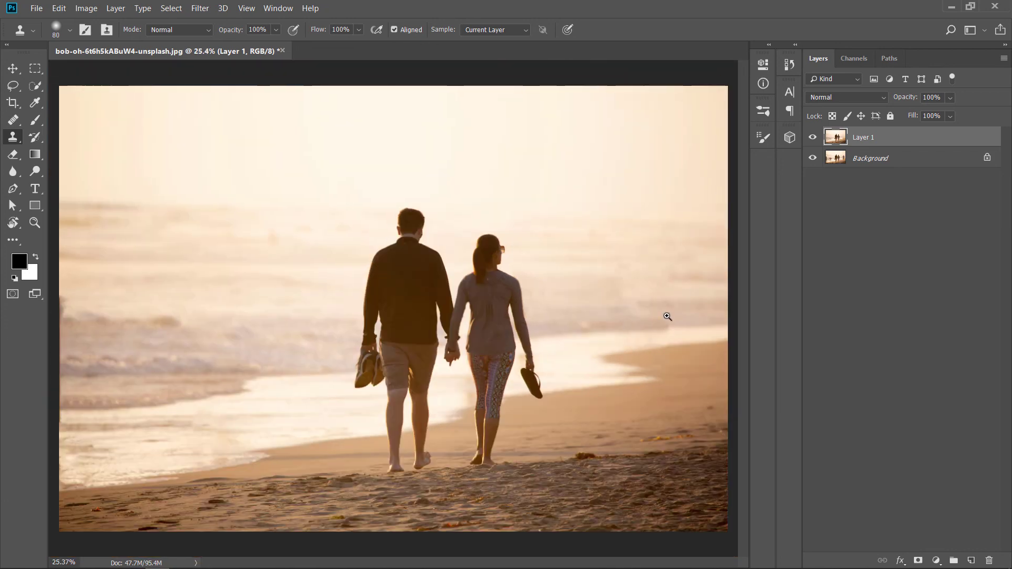
left_click(815, 137)
left_click(812, 137)
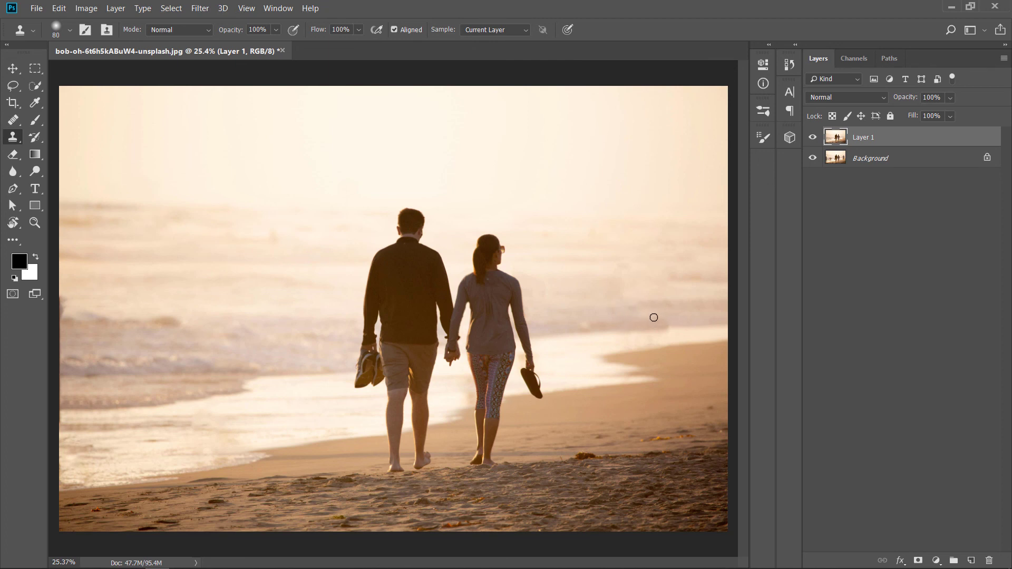
left_click(814, 138)
left_click(813, 138)
scroll(624, 262, "down", 3)
scroll(576, 231, "down", 1)
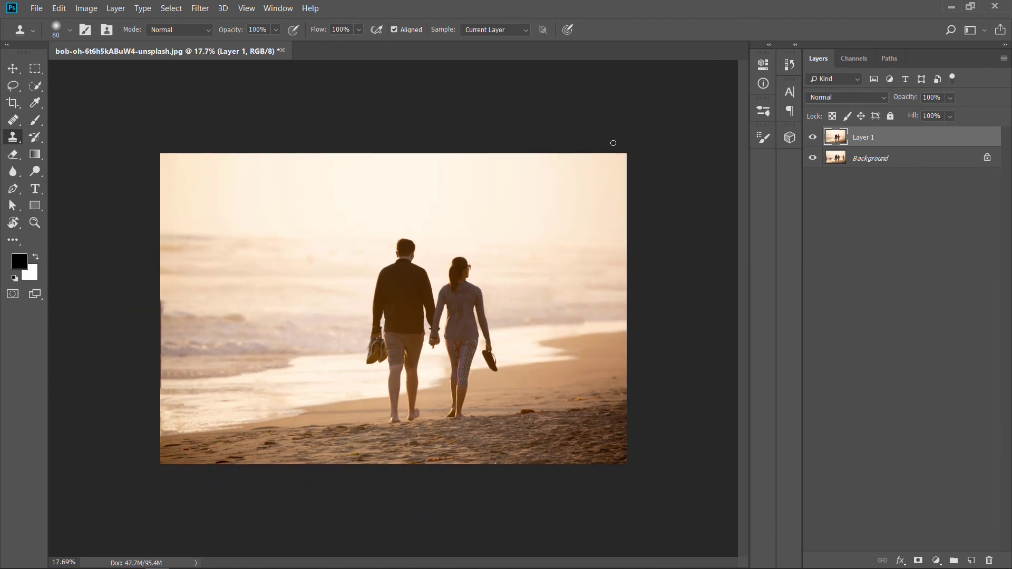
scroll(570, 216, "down", 2)
scroll(544, 251, "up", 1)
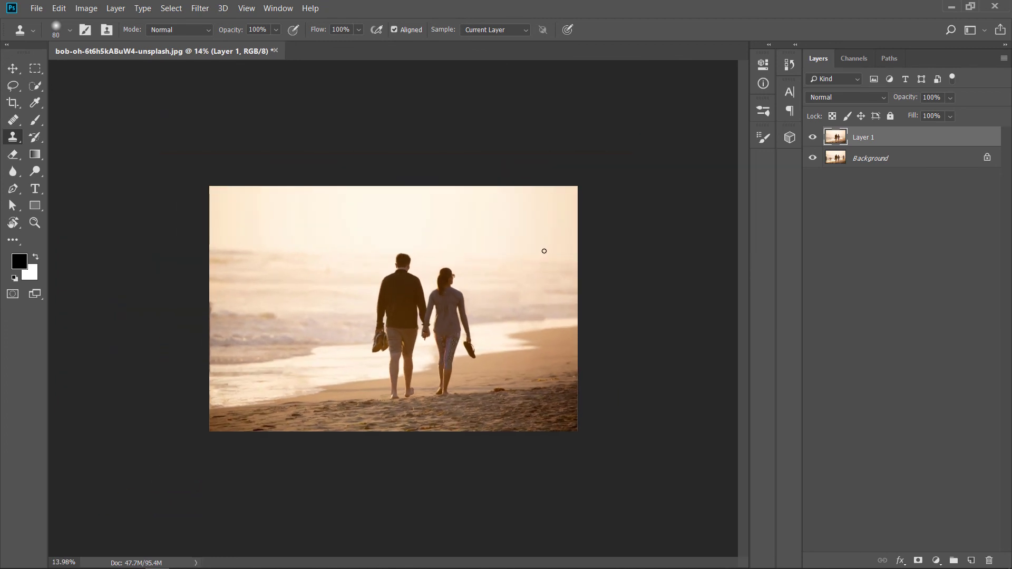
left_click(813, 138)
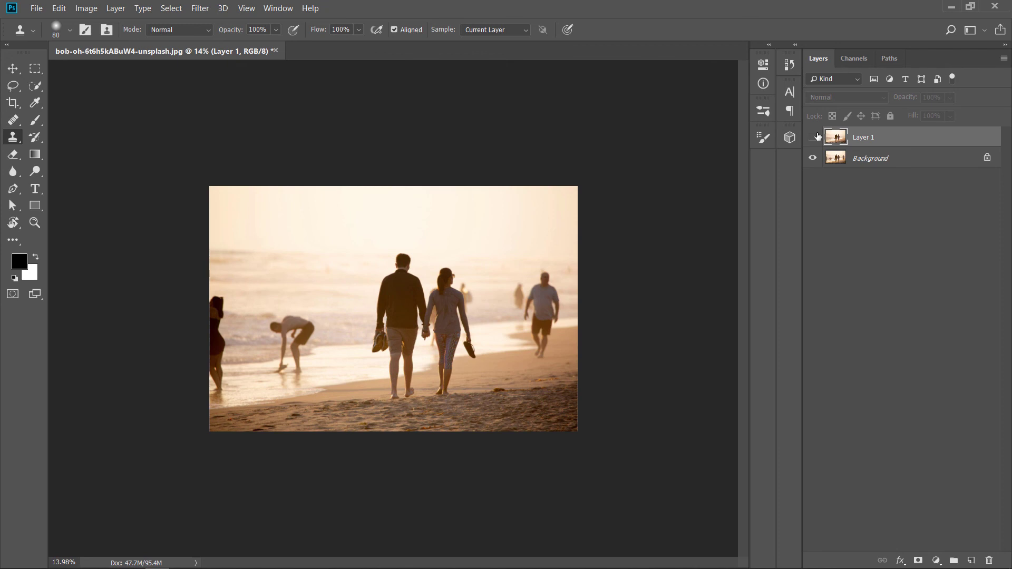
left_click(813, 138)
left_click(814, 140)
left_click_drag(531, 286, 718, 206)
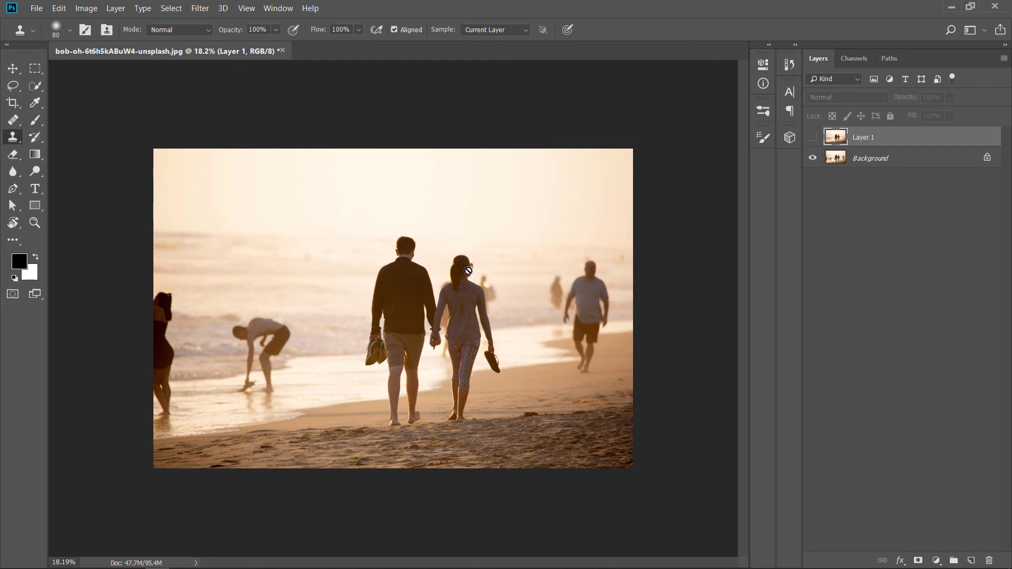
Switch from the Clone Stamp to the Move tool
right_click(14, 140)
left_click(45, 138)
left_click(12, 69)
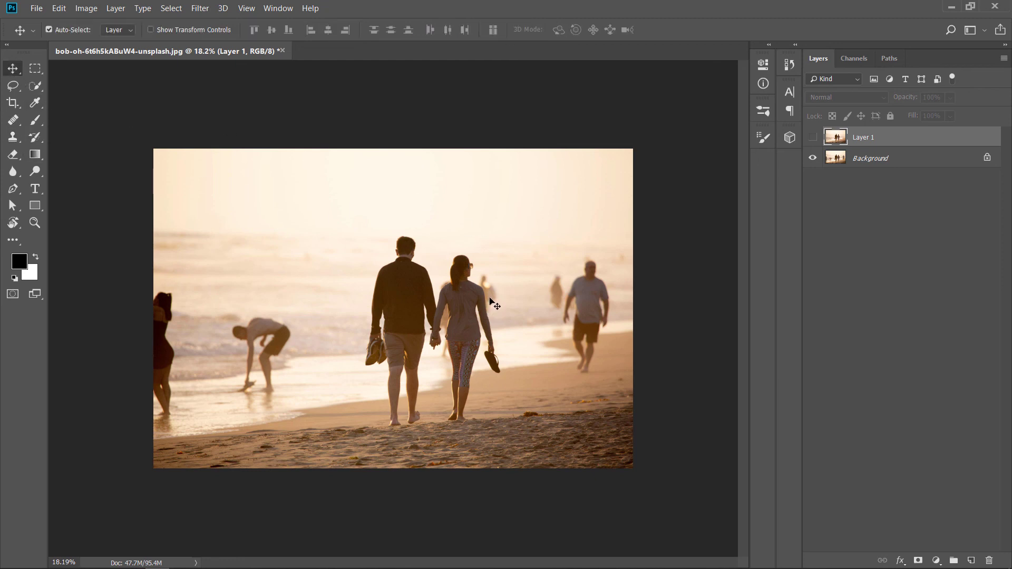